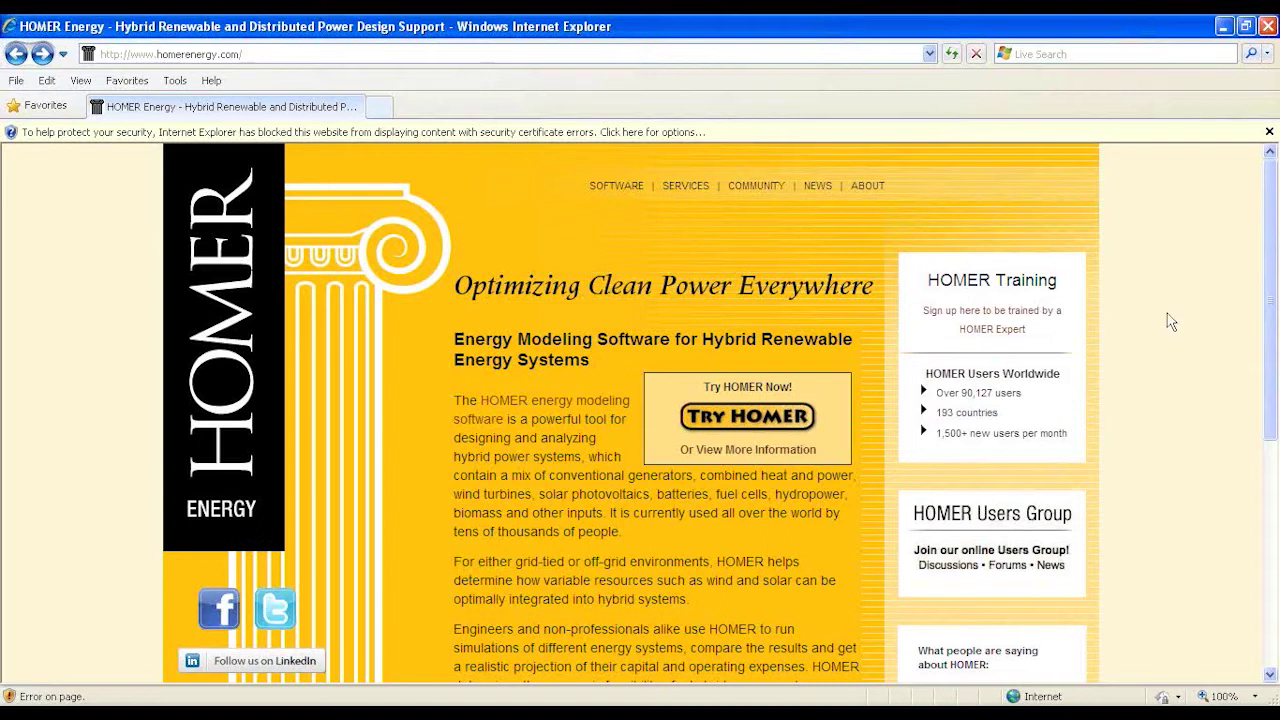
# Step: Dismiss the security warning bar above the HOMER Energy home page
pyautogui.click(1270, 132)
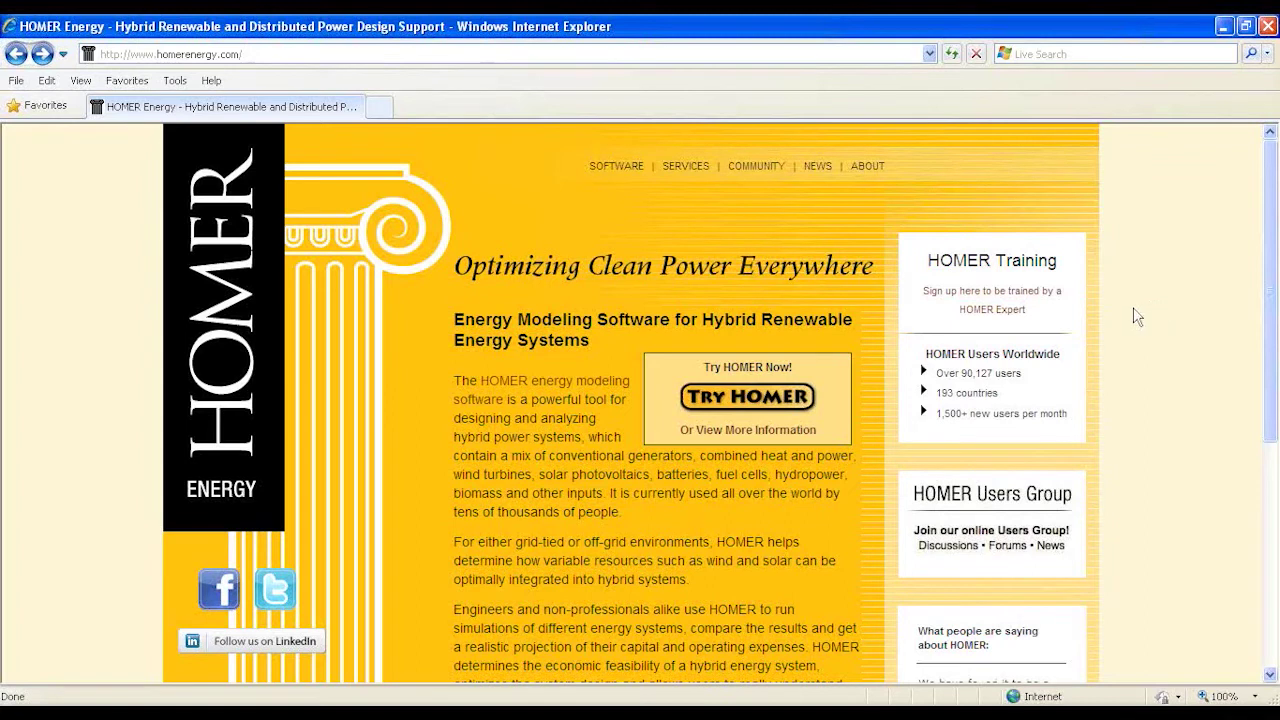
pyautogui.click(536, 54)
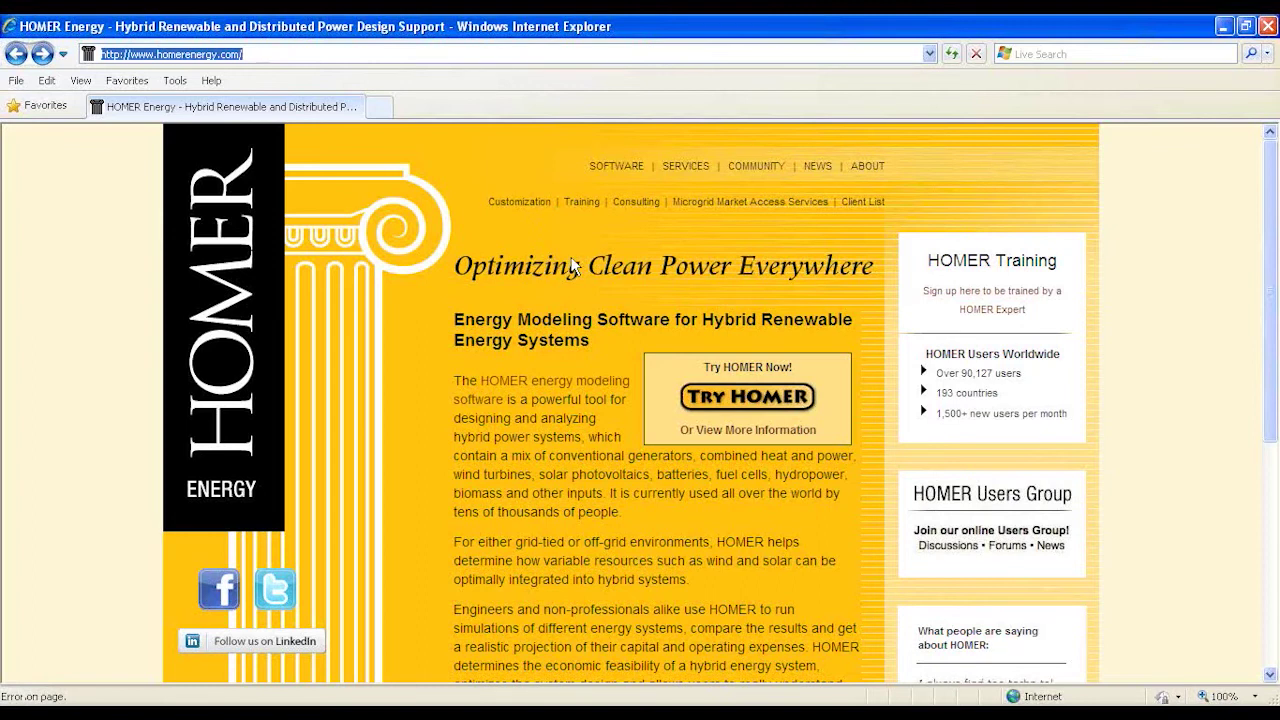
pyautogui.click(578, 266)
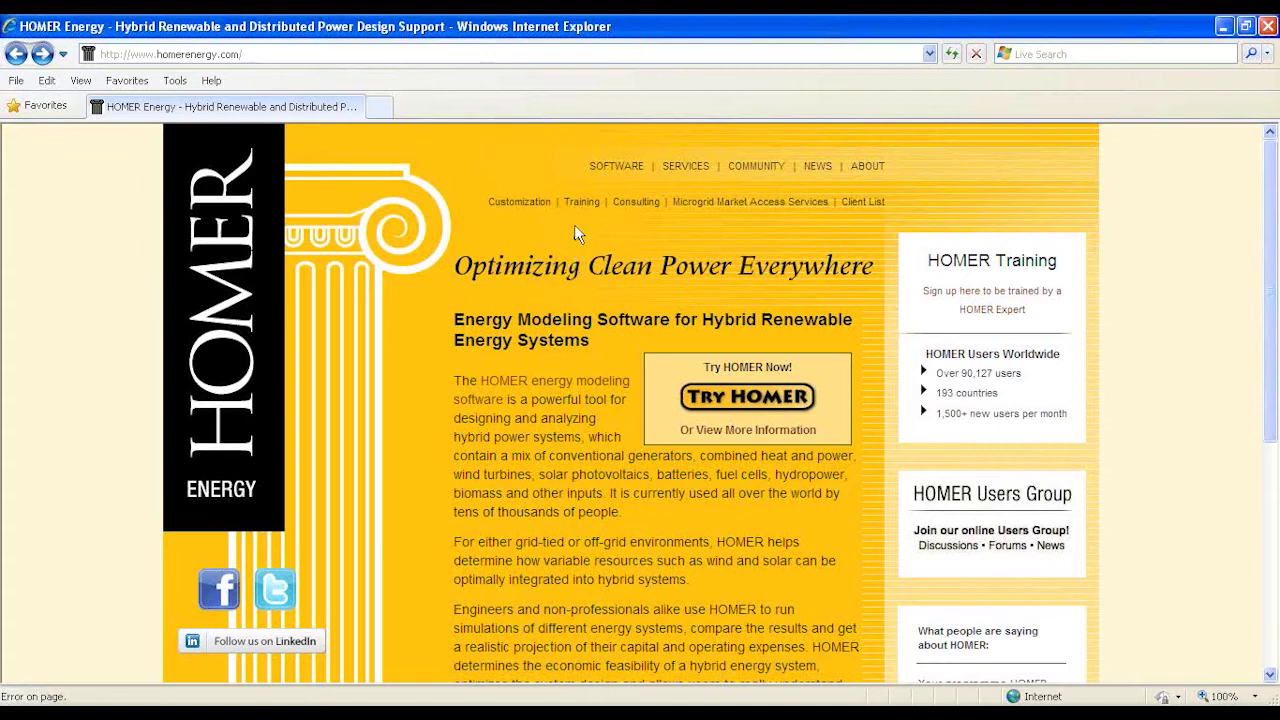
# Step: Go to the SOFTWARE Download page and follow the HOMER Legacy download link
pyautogui.moveTo(608, 172)
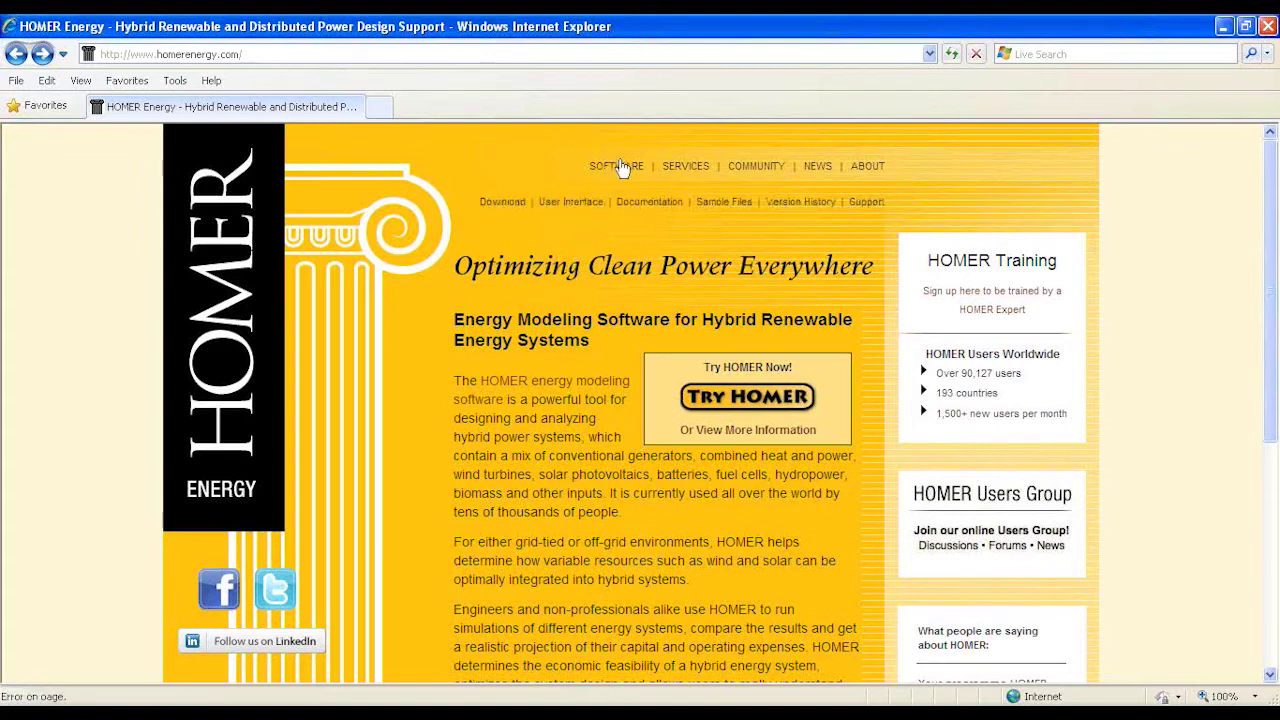
pyautogui.click(514, 204)
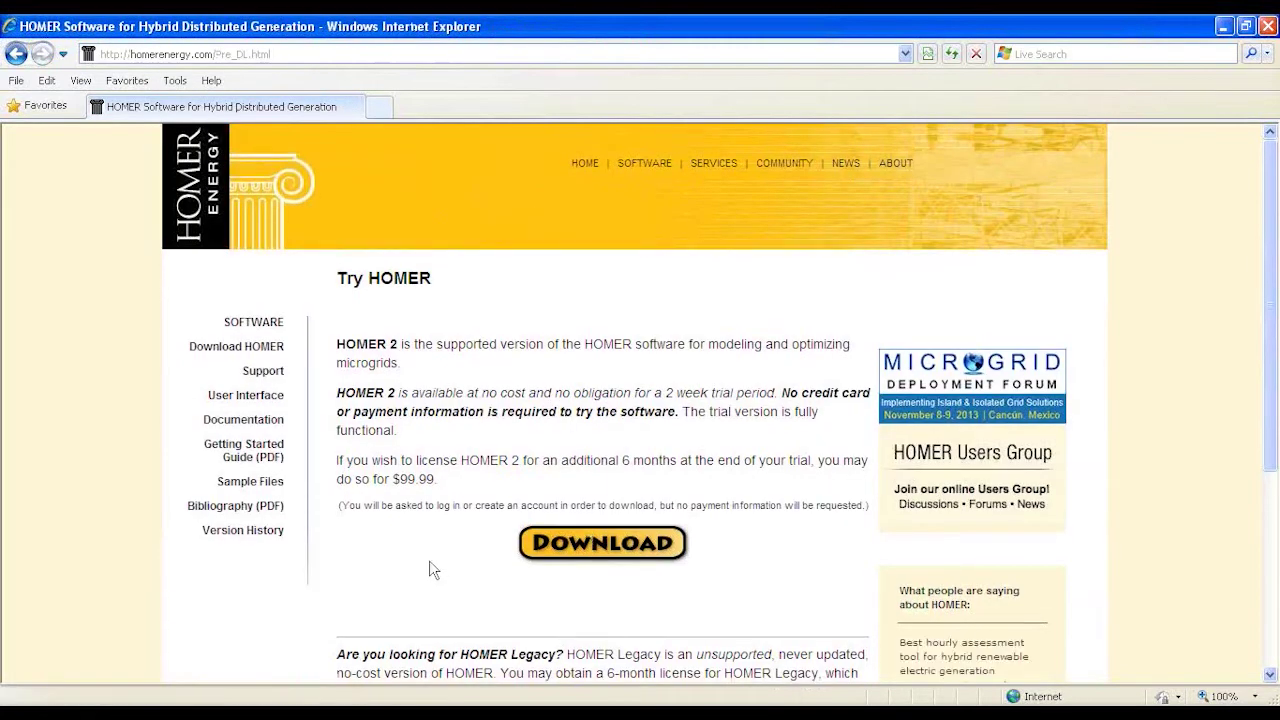
pyautogui.scroll(-2, 433, 569)
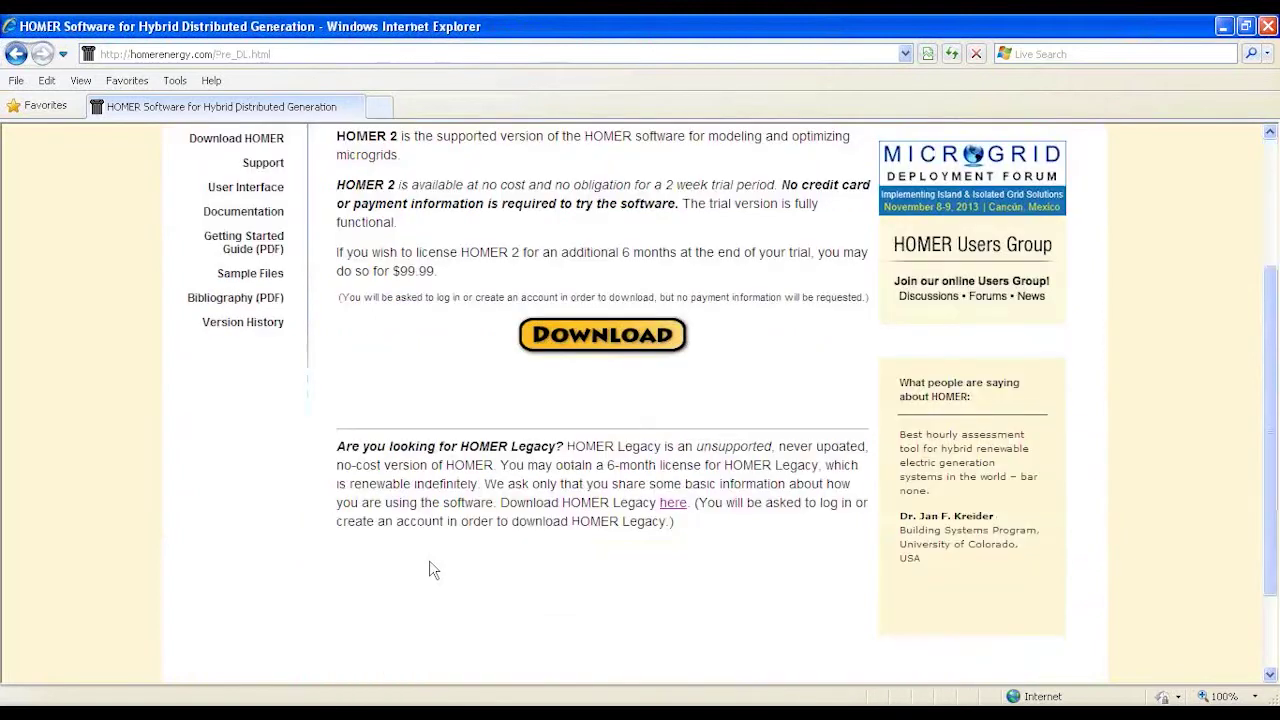
pyautogui.click(672, 505)
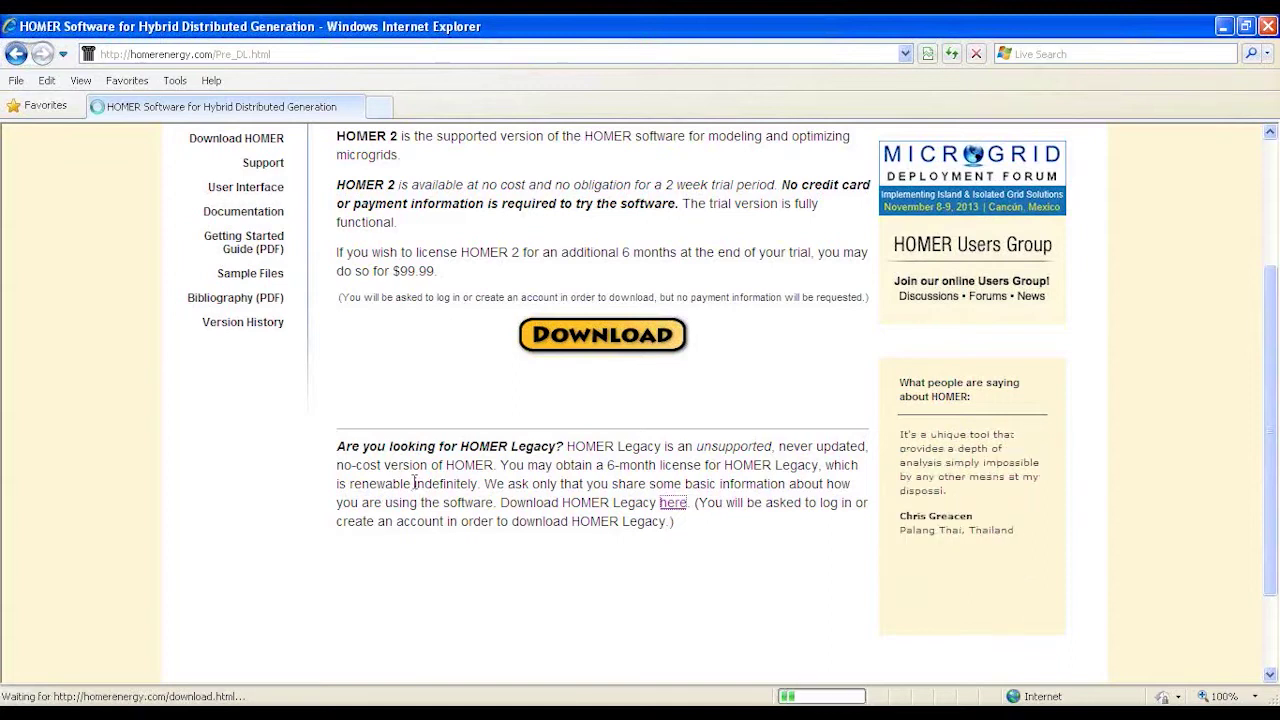
# Step: Open the Existing User Login form and begin entering the account e-mail
pyautogui.click(557, 353)
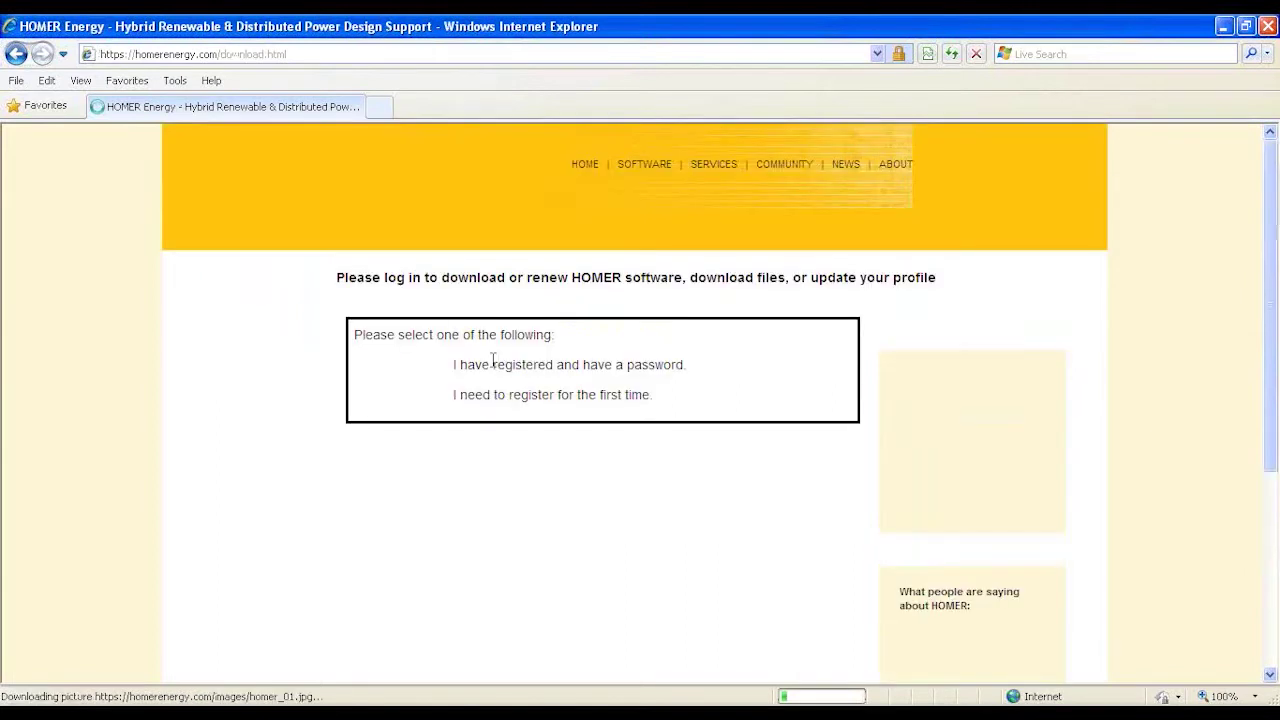
pyautogui.click(440, 365)
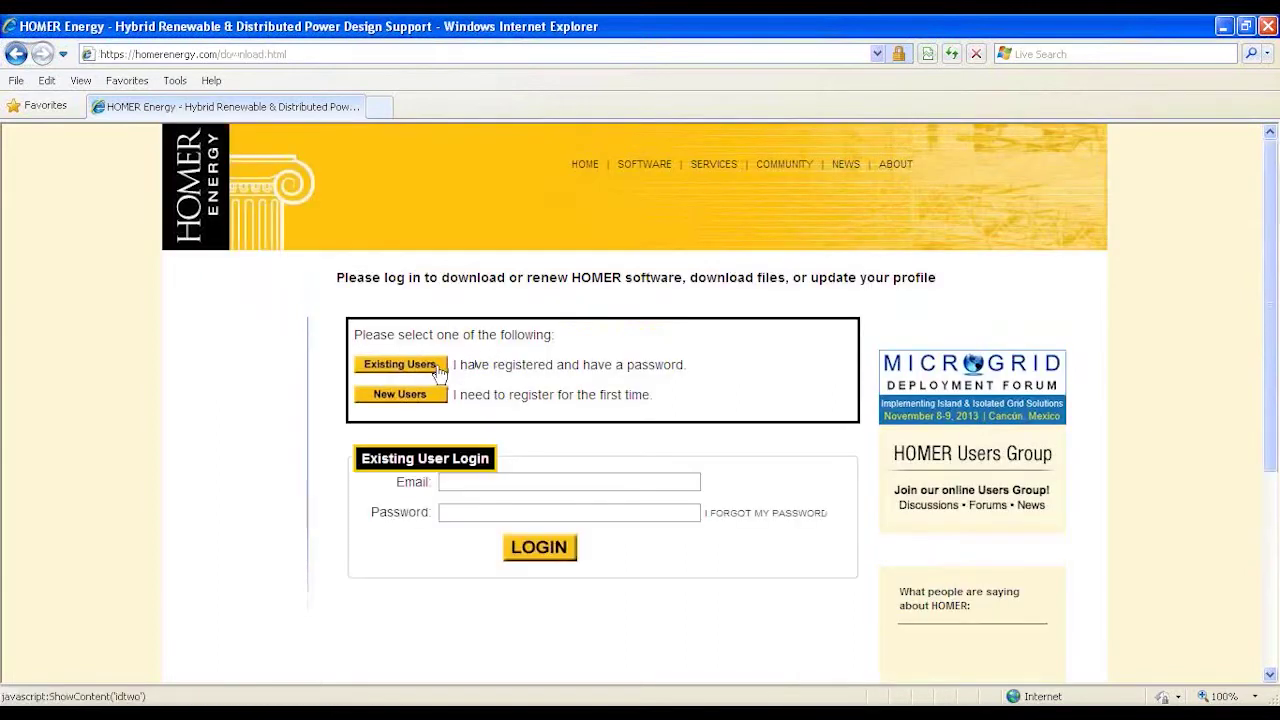
pyautogui.click(493, 481)
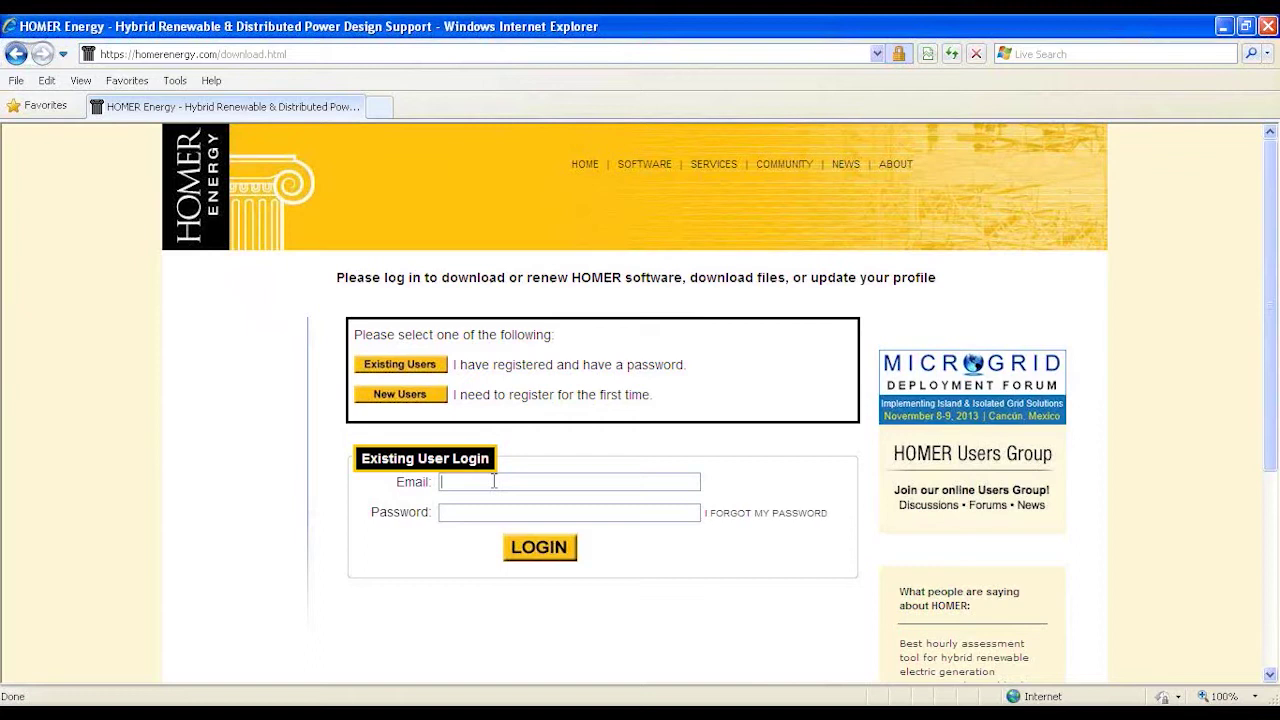
pyautogui.write('f')
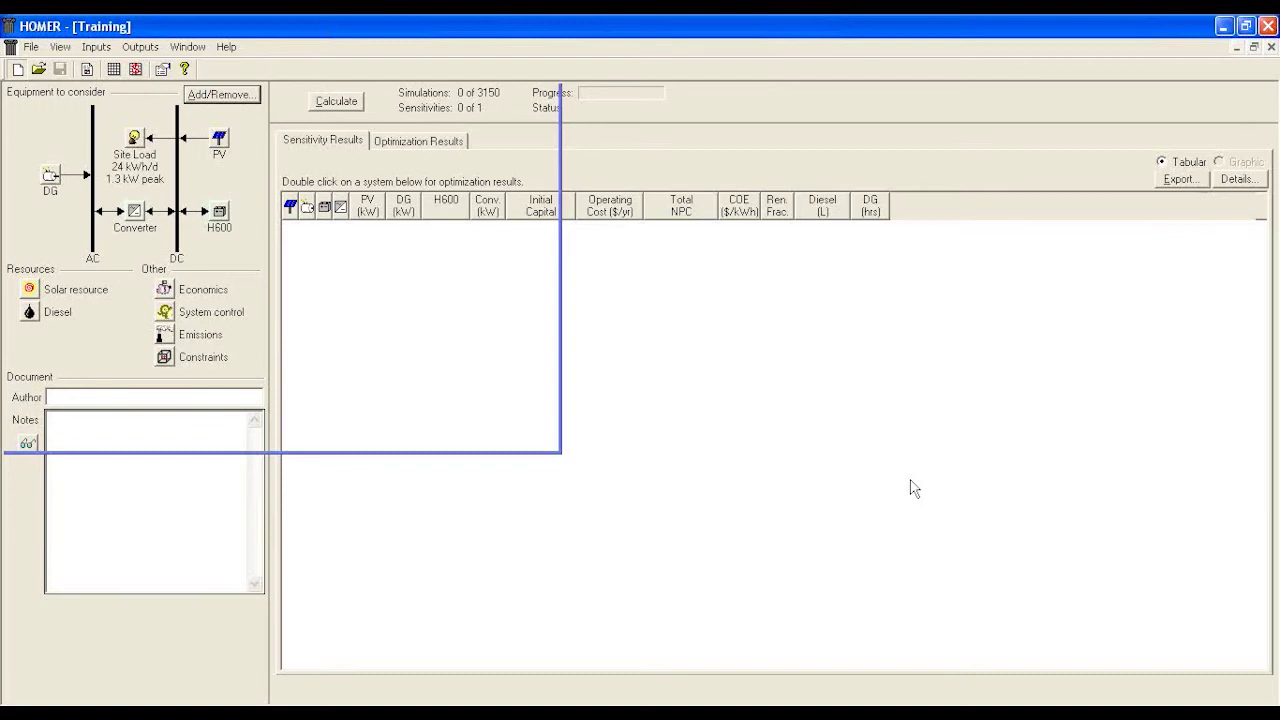
# Step: Create a new blank HOMER project, Project1, with Ctrl+N
pyautogui.hotkey('ctrl', 'n')
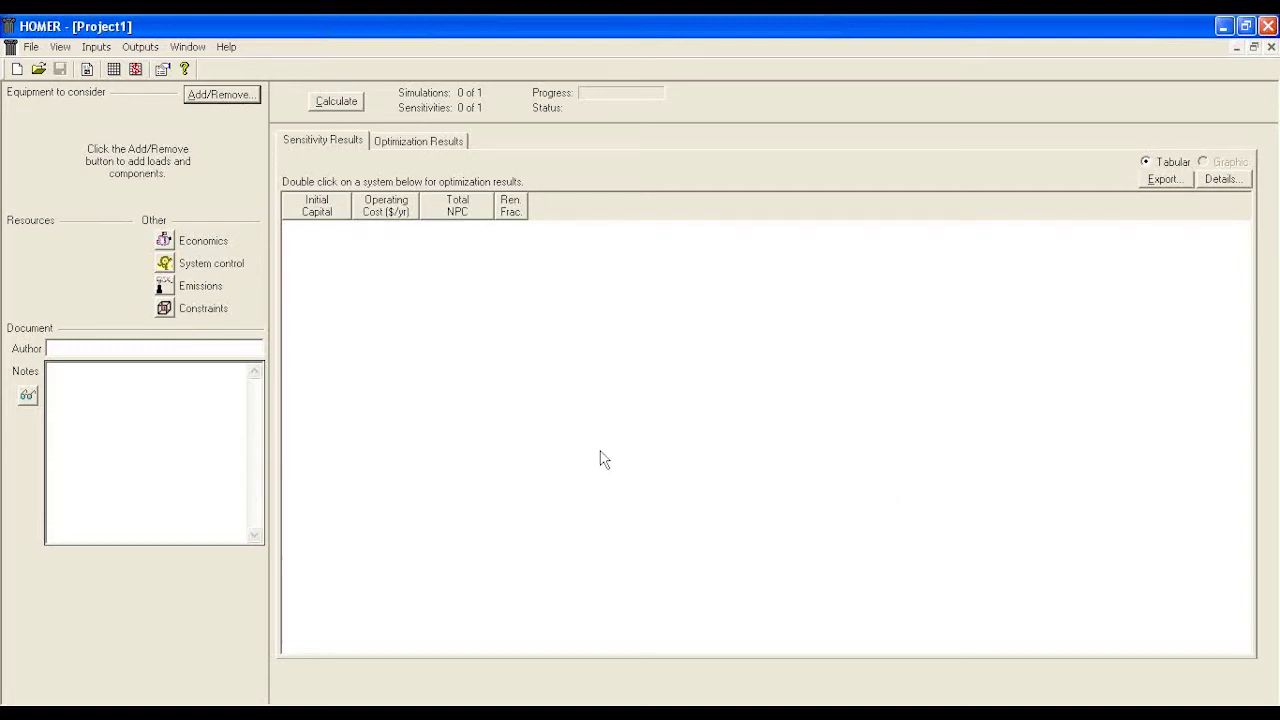
# Step: Add Primary Load 1, PV, Battery 1, Generator 1 and a Converter to Project1
pyautogui.click(227, 100)
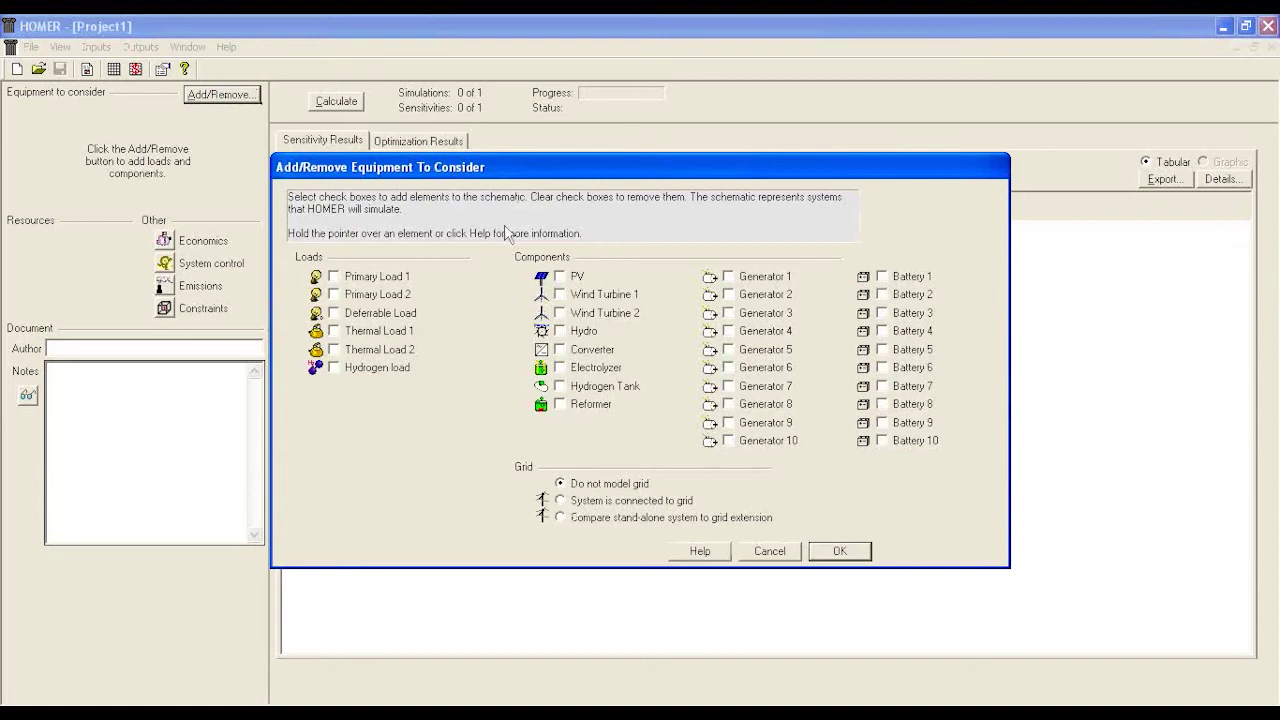
pyautogui.moveTo(492, 357)
pyautogui.click(340, 280)
pyautogui.click(560, 277)
pyautogui.click(883, 278)
pyautogui.moveTo(815, 443)
pyautogui.click(728, 277)
pyautogui.click(560, 349)
pyautogui.click(840, 551)
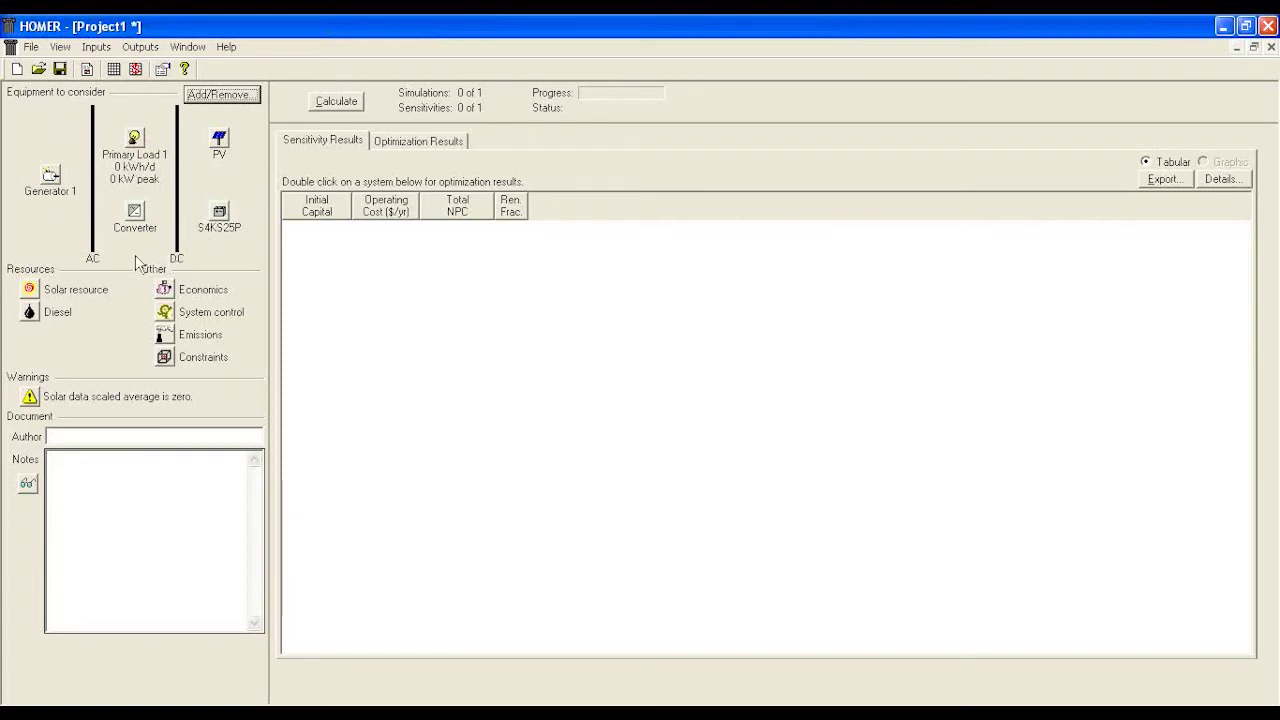
# Step: Open the Primary Load 1 inputs from the schematic
pyautogui.click(111, 181)
# Step: Label the primary load 'Site Name' and make it a DC load
pyautogui.click(136, 139)
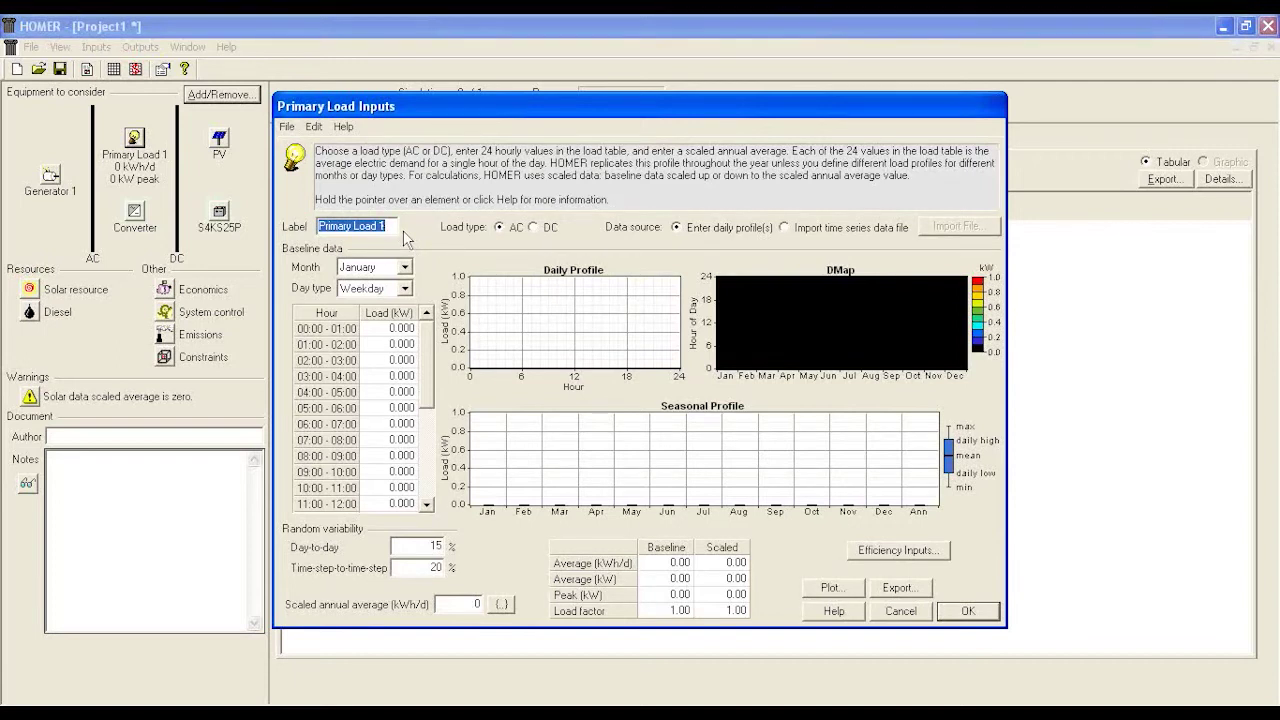
pyautogui.write('S')
pyautogui.write('ta')
pyautogui.write('e Name')
pyautogui.press('BackSpace')
pyautogui.press('BackSpace')
pyautogui.press('BackSpace')
pyautogui.write('am')
pyautogui.click(533, 229)
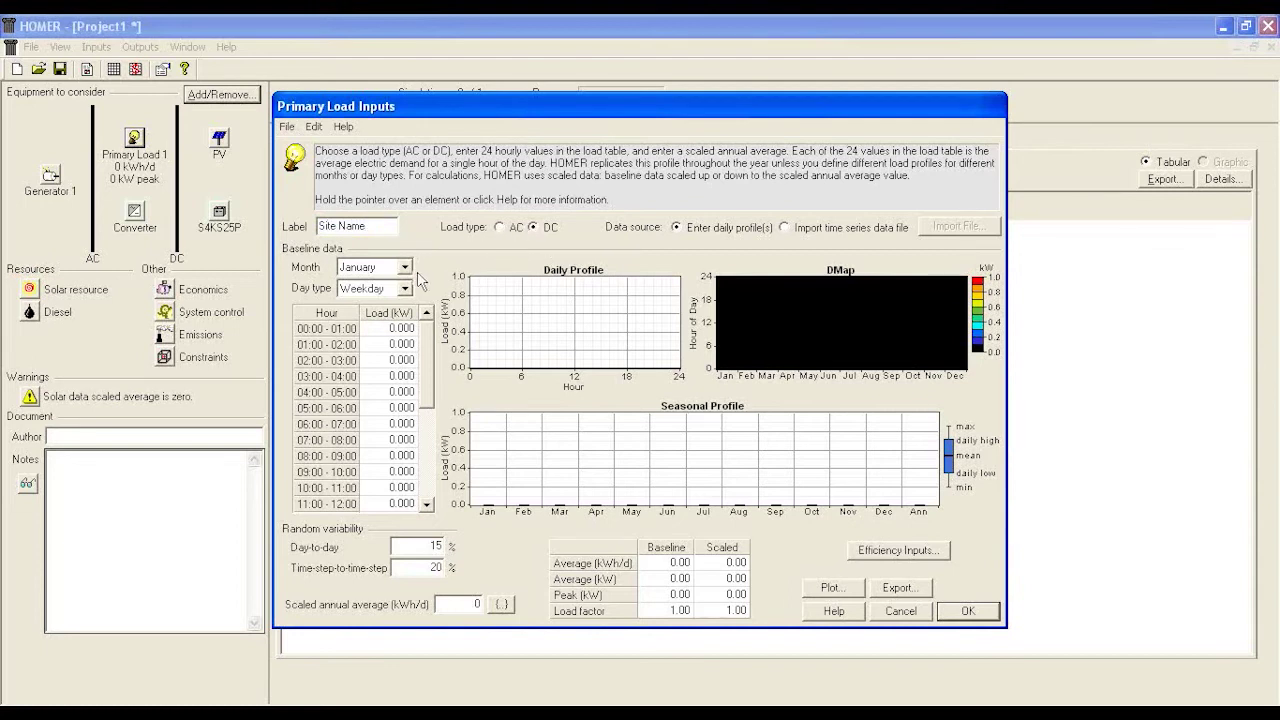
# Step: Keep the load profile on January weekdays and select the first hourly load cell
pyautogui.click(406, 270)
pyautogui.click(406, 289)
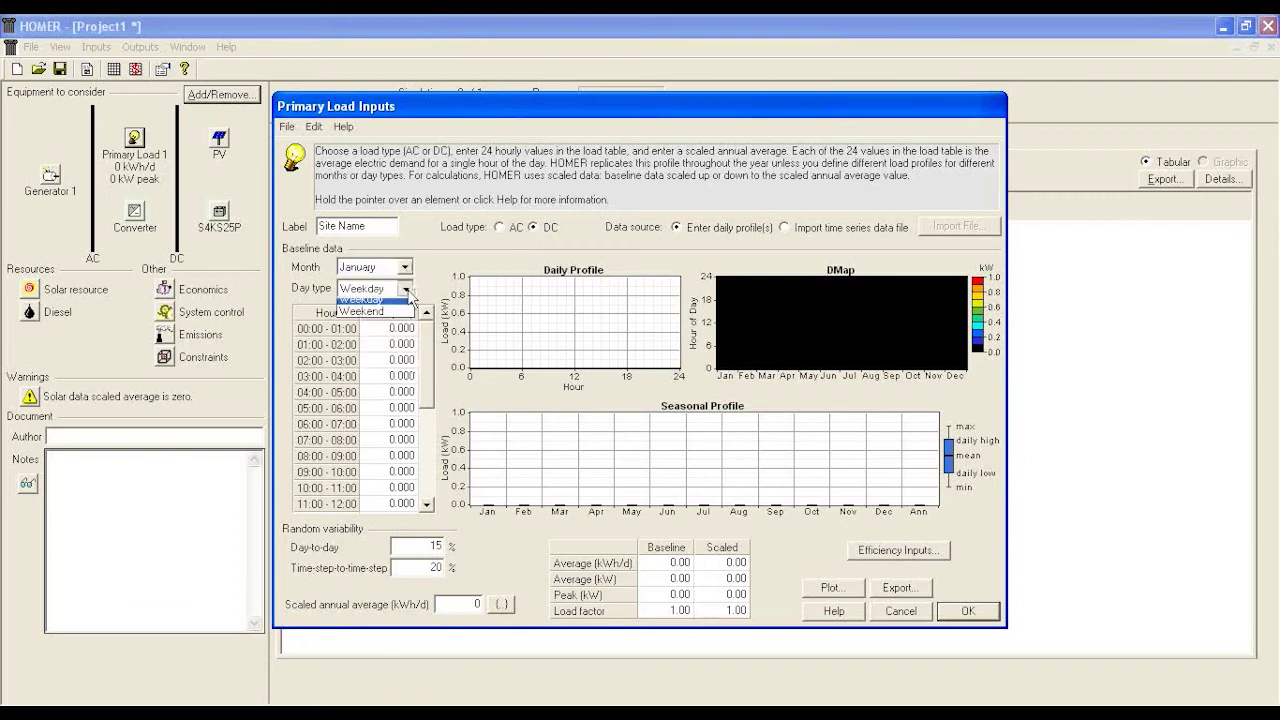
pyautogui.click(408, 298)
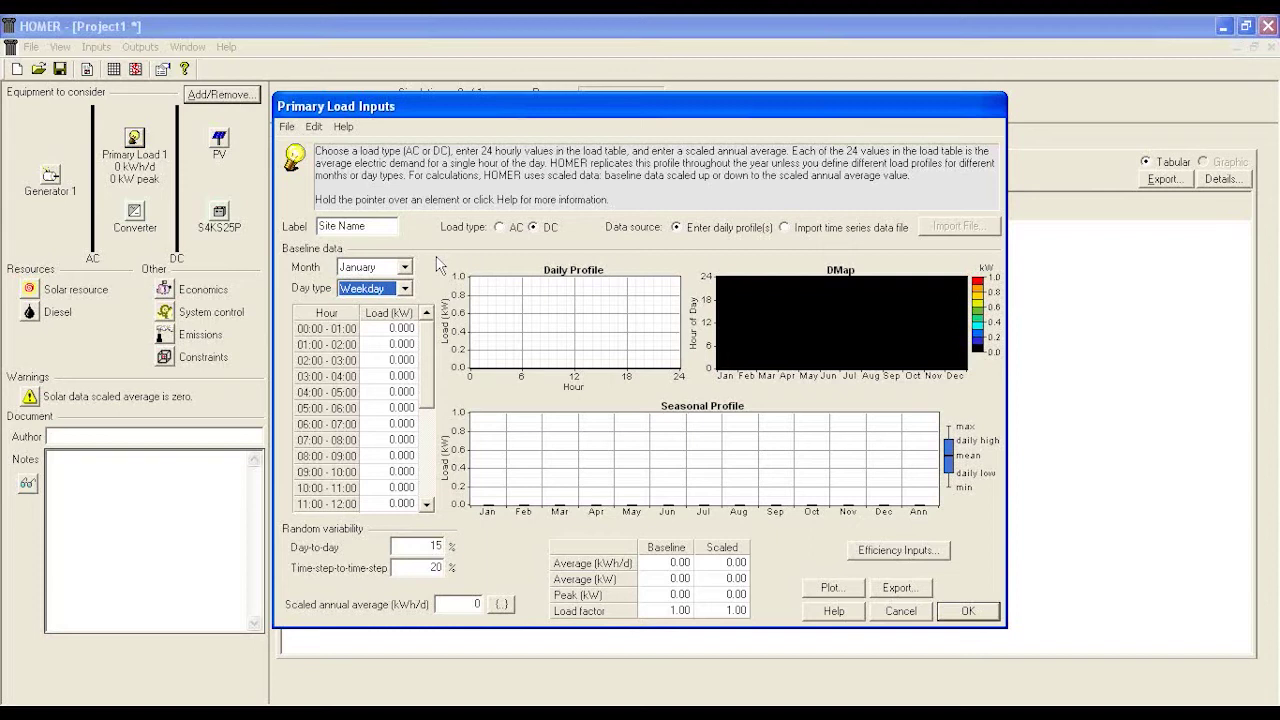
pyautogui.click(403, 328)
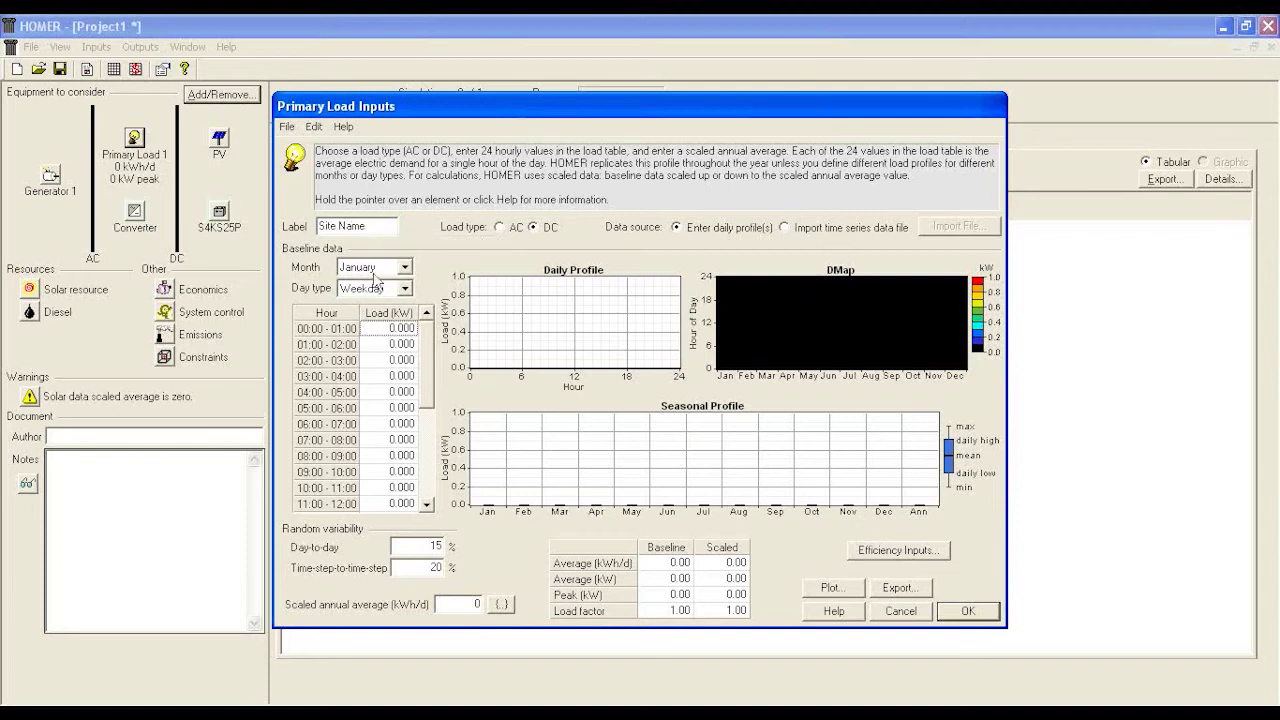
pyautogui.click(406, 271)
pyautogui.click(406, 268)
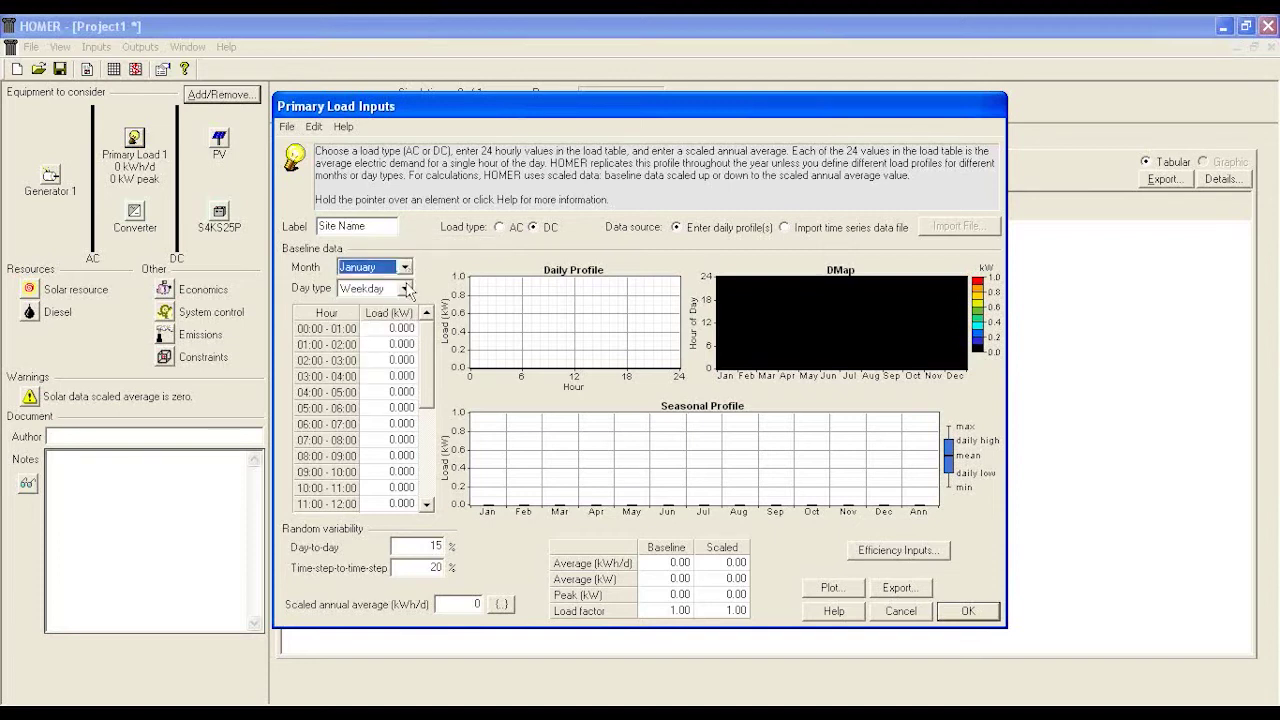
pyautogui.click(405, 288)
pyautogui.click(370, 300)
pyautogui.click(531, 228)
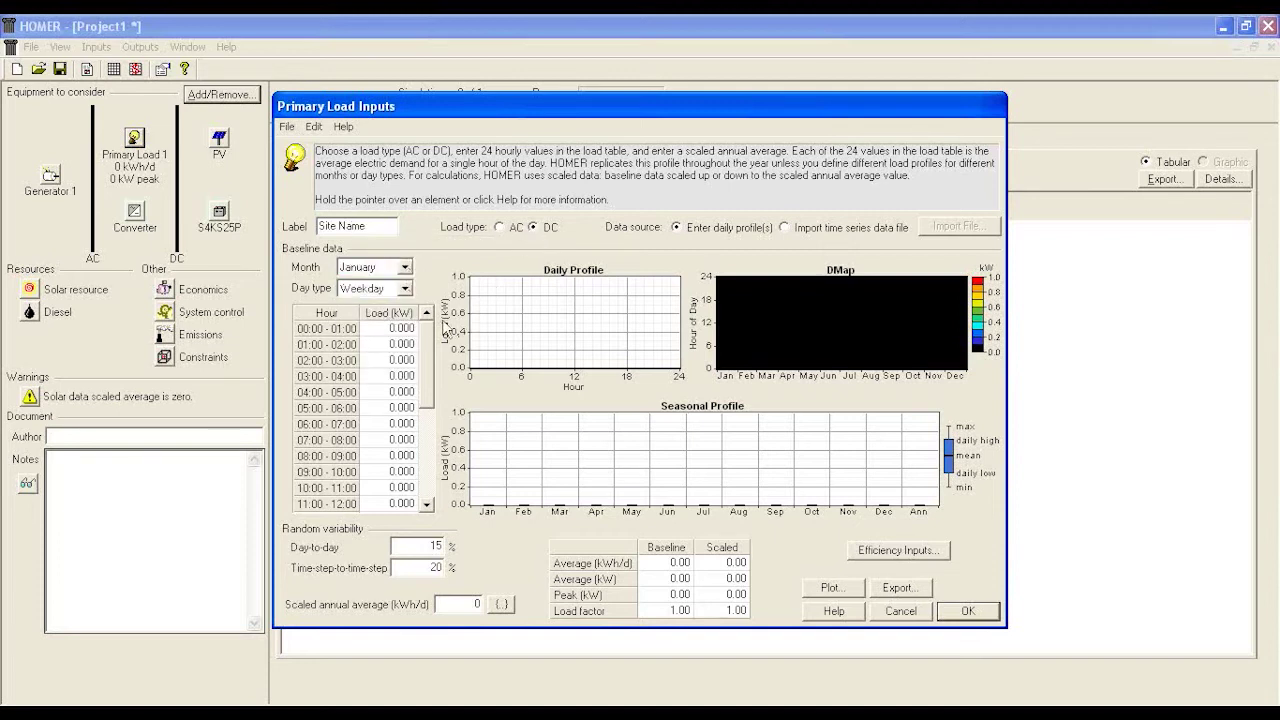
pyautogui.click(406, 327)
pyautogui.moveTo(431, 390); pyautogui.dragTo(415, 368)
# Step: Enter a 1 kW load for each of the 24 hours
pyautogui.click(409, 328)
pyautogui.write('1 1 1 1 1 1 ')
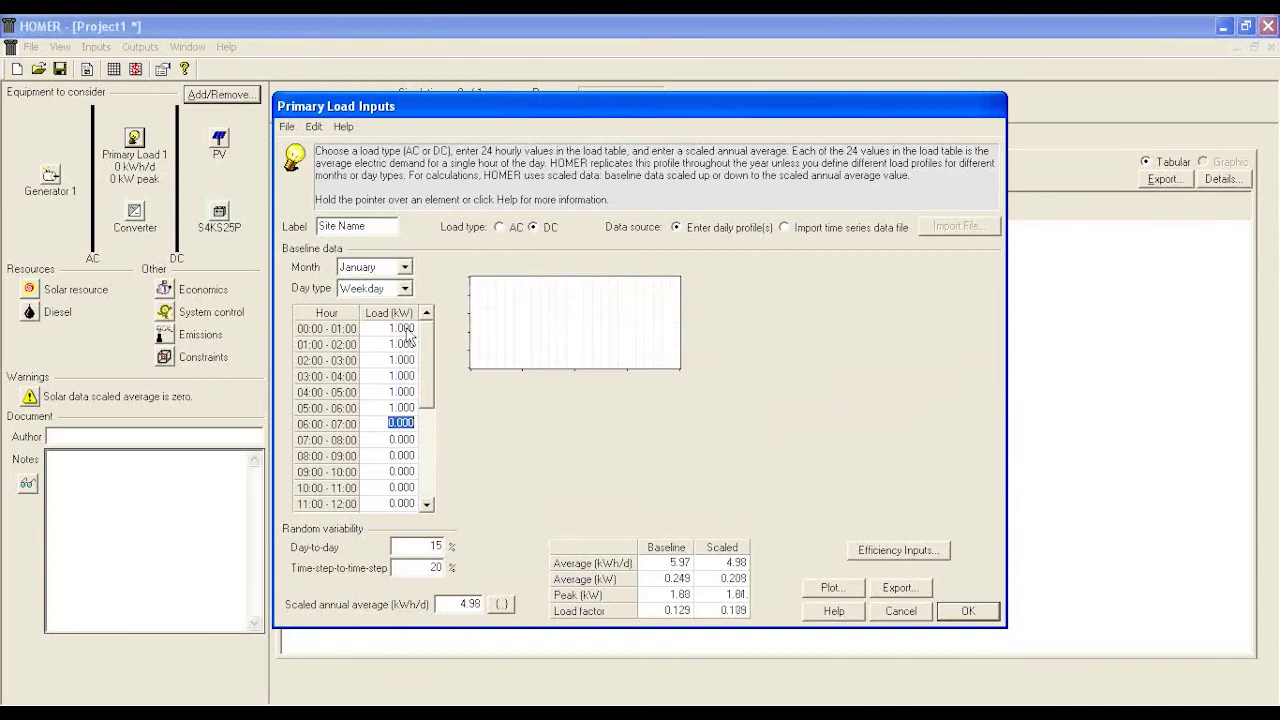
pyautogui.write('1')
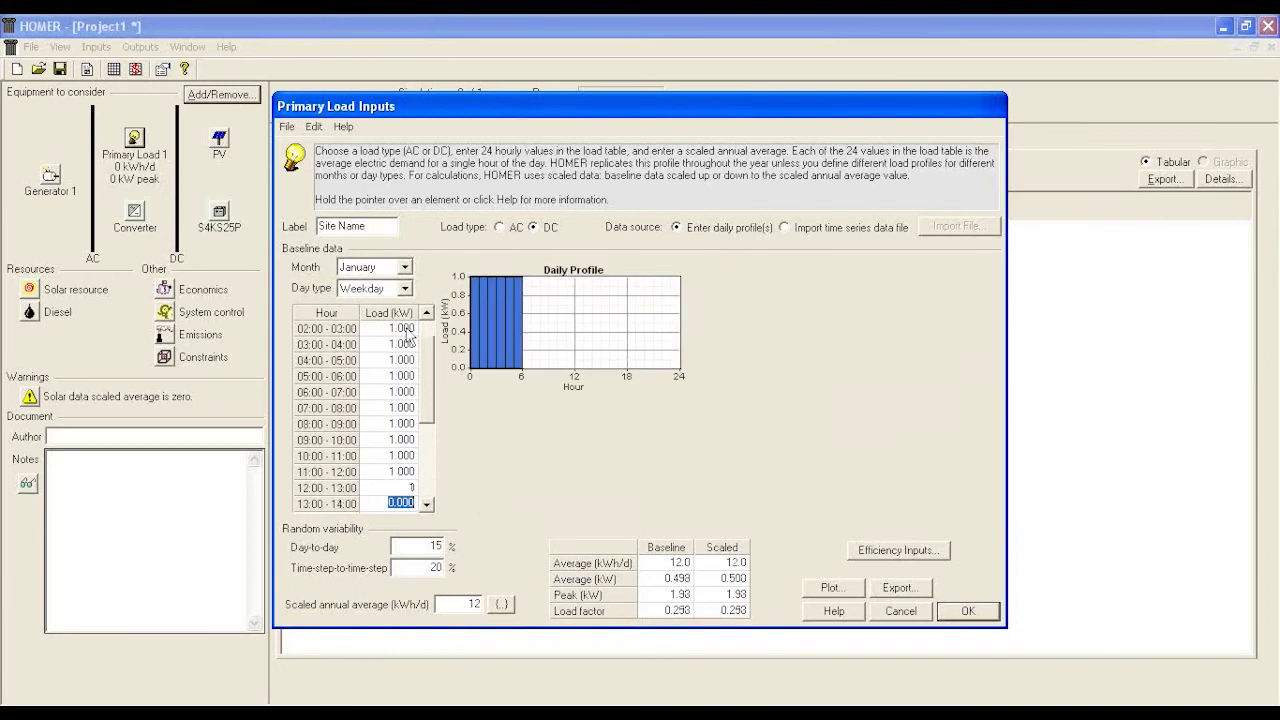
pyautogui.write(' 1 1 1 1 1 1 1')
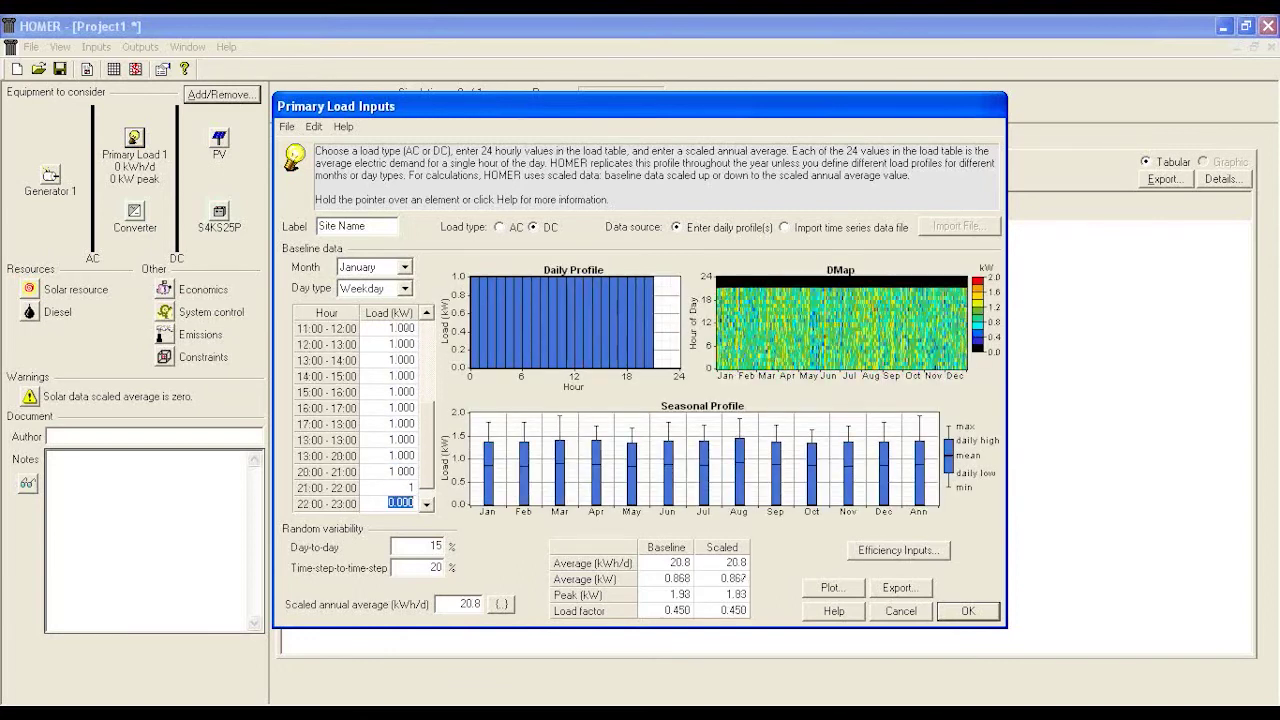
pyautogui.write(' 1 1 1 1 1 1 1 1 1 1')
pyautogui.press('Up')
pyautogui.press('Up')
pyautogui.press('Up')
pyautogui.press('Up')
pyautogui.press('Up')
pyautogui.press('Up')
pyautogui.press('Up')
pyautogui.press('Up')
pyautogui.press('Up')
pyautogui.press('Up')
pyautogui.press('Up')
pyautogui.press('Up')
pyautogui.press('Up')
pyautogui.press('Up')
pyautogui.press('Up')
pyautogui.press('Up')
pyautogui.press('Up')
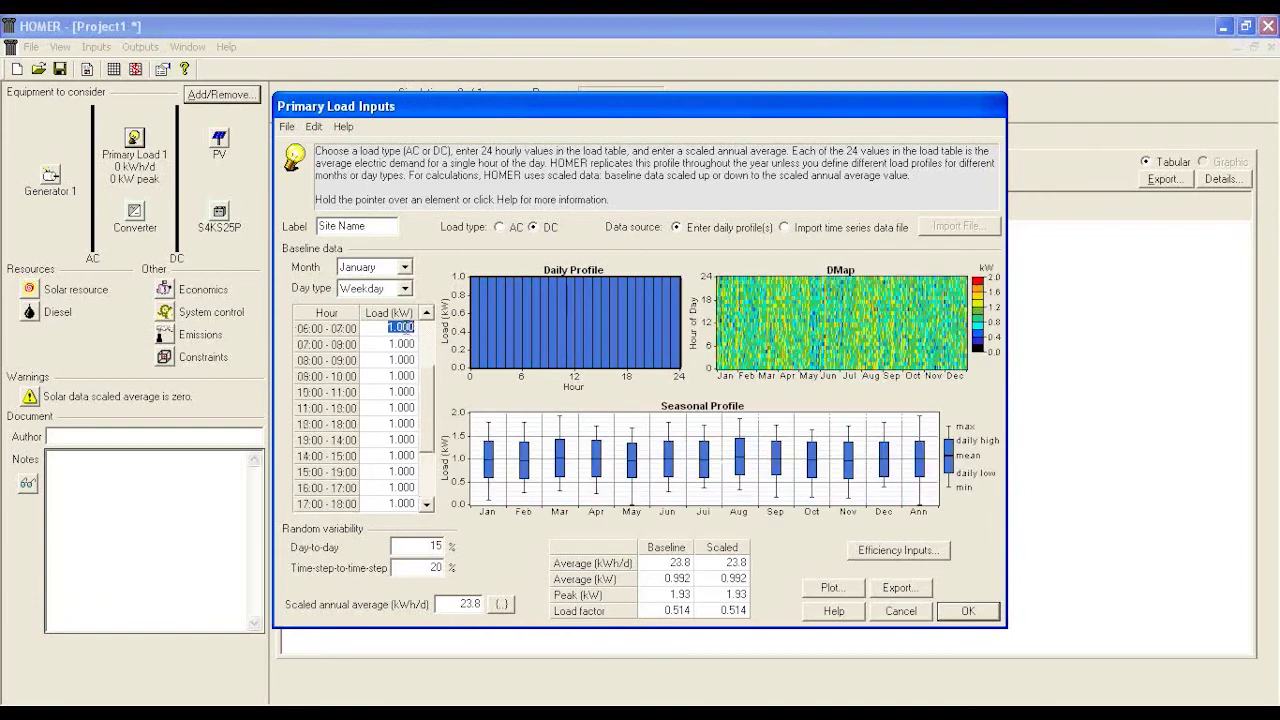
pyautogui.press('Up')
pyautogui.press('Up')
pyautogui.press('Up')
pyautogui.press('Up')
pyautogui.press('Up')
pyautogui.press('Up')
# Step: Set day-to-day and time-step variability to 5% and accept the load settings
pyautogui.doubleClick(434, 545)
pyautogui.write('5')
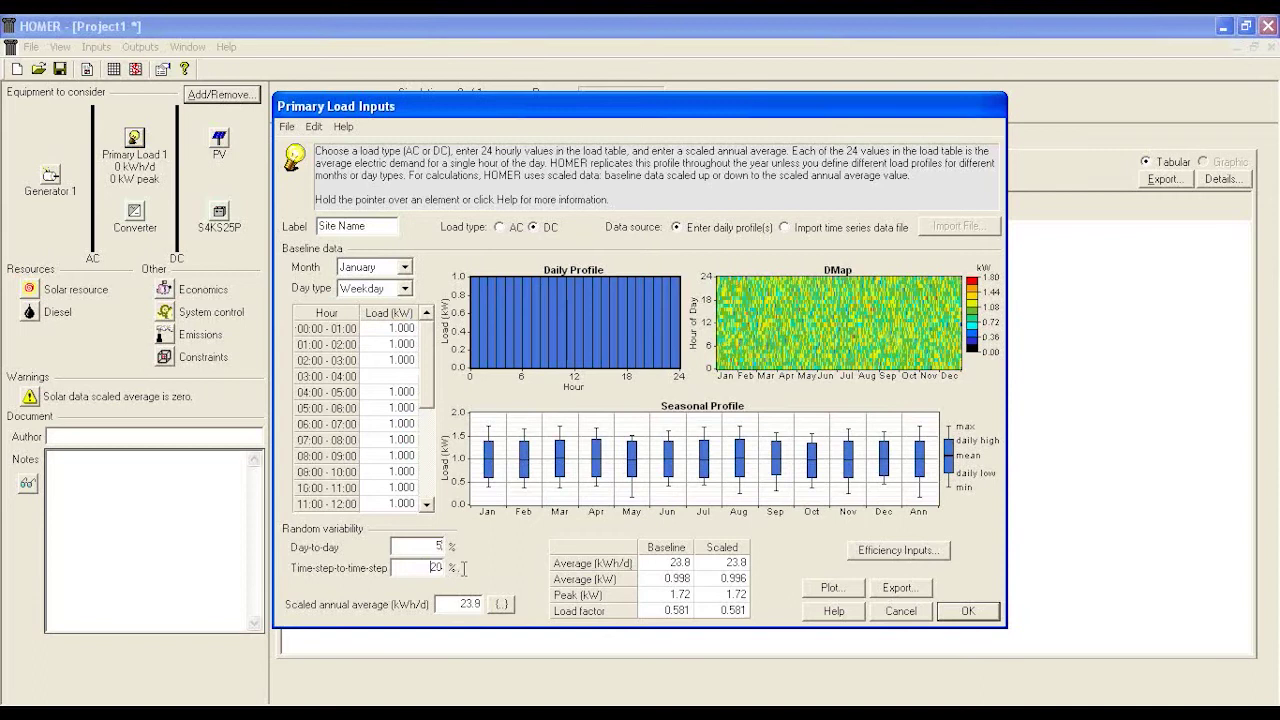
pyautogui.doubleClick(440, 567)
pyautogui.write('5')
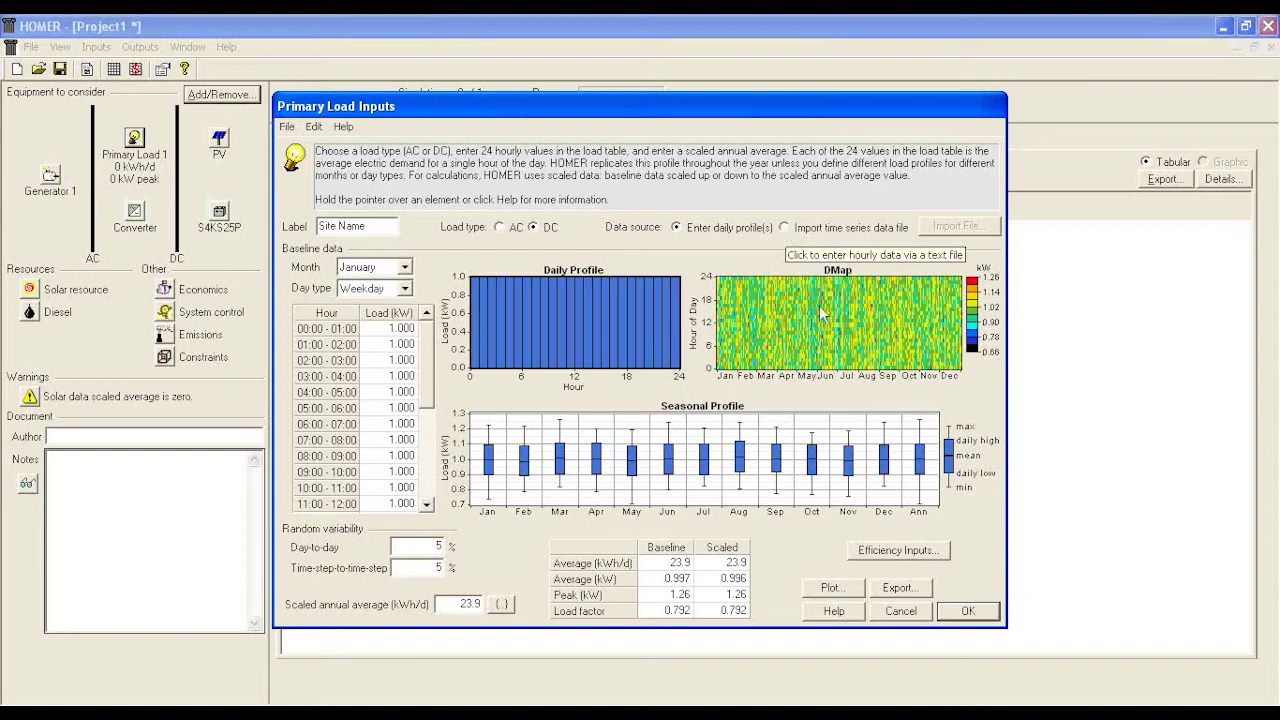
pyautogui.click(962, 610)
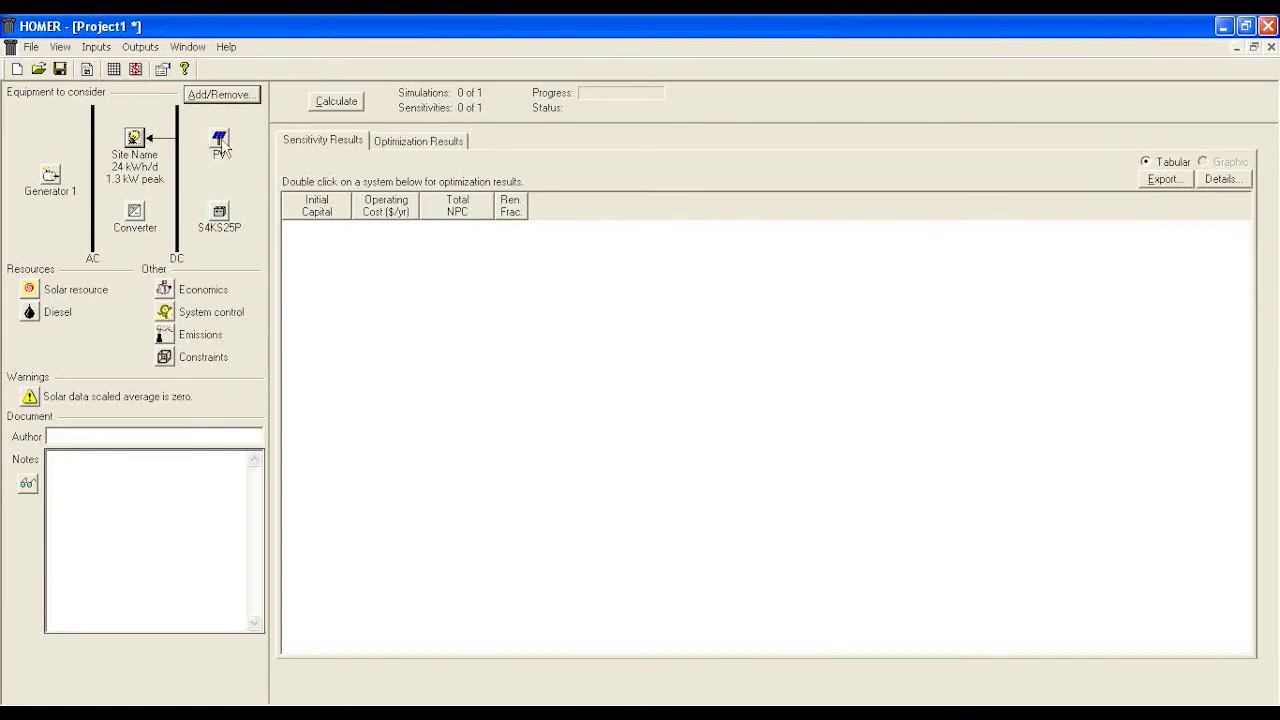
# Step: Open the PV Inputs window from the PV icon in the schematic
pyautogui.click(222, 140)
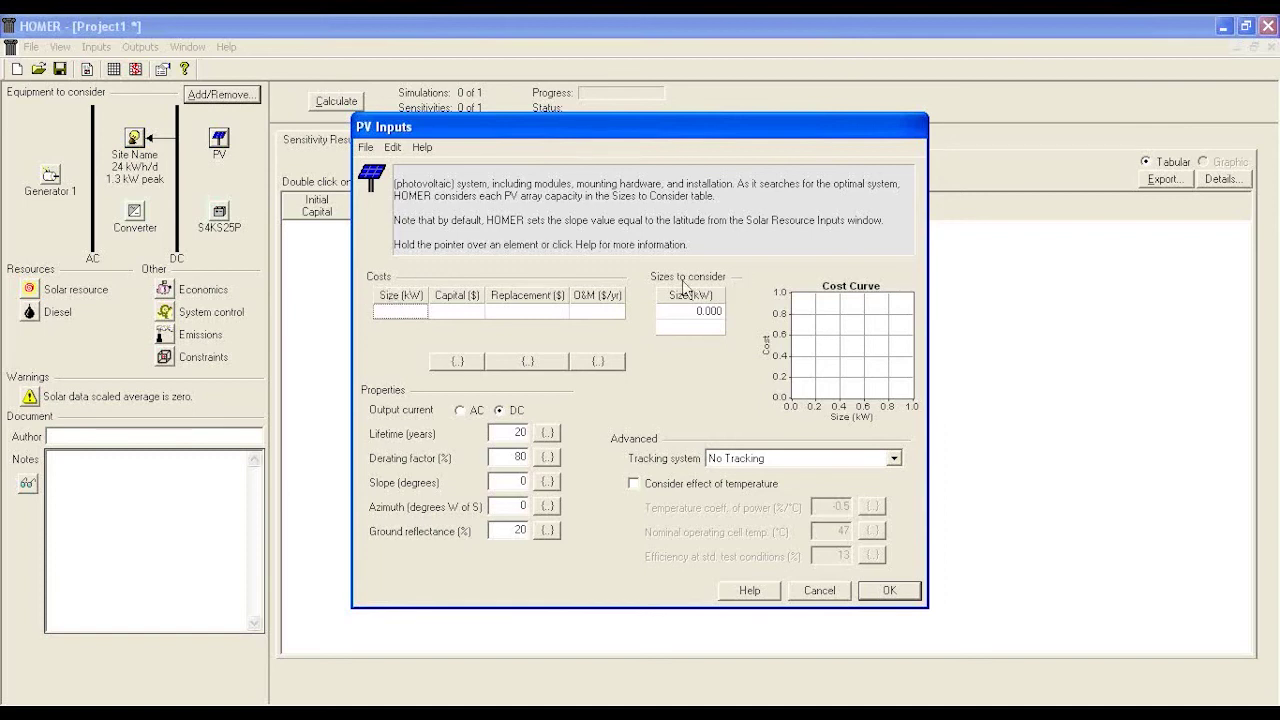
# Step: Enter a PV cost row of 0.25 kW at $500 capital and replacement
pyautogui.click(416, 311)
pyautogui.write('.250')
pyautogui.press('Tab')
pyautogui.write('5')
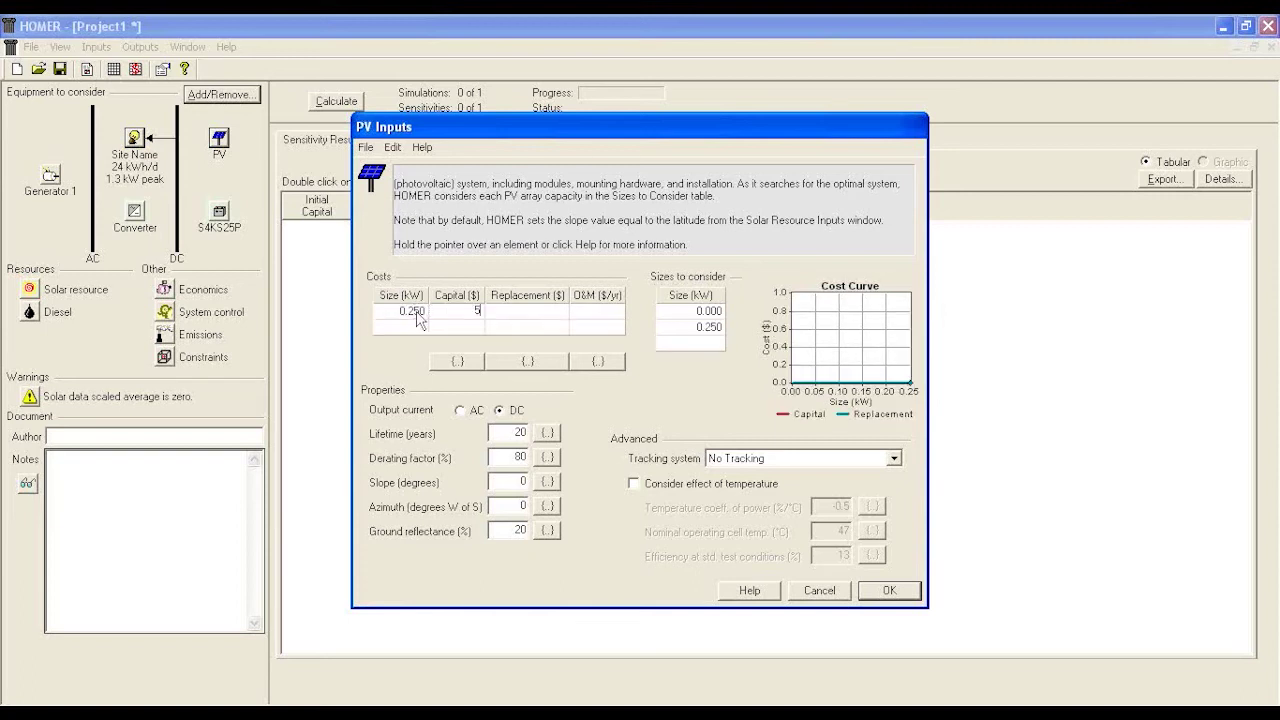
pyautogui.write('00')
pyautogui.press('Tab')
pyautogui.press('Tab')
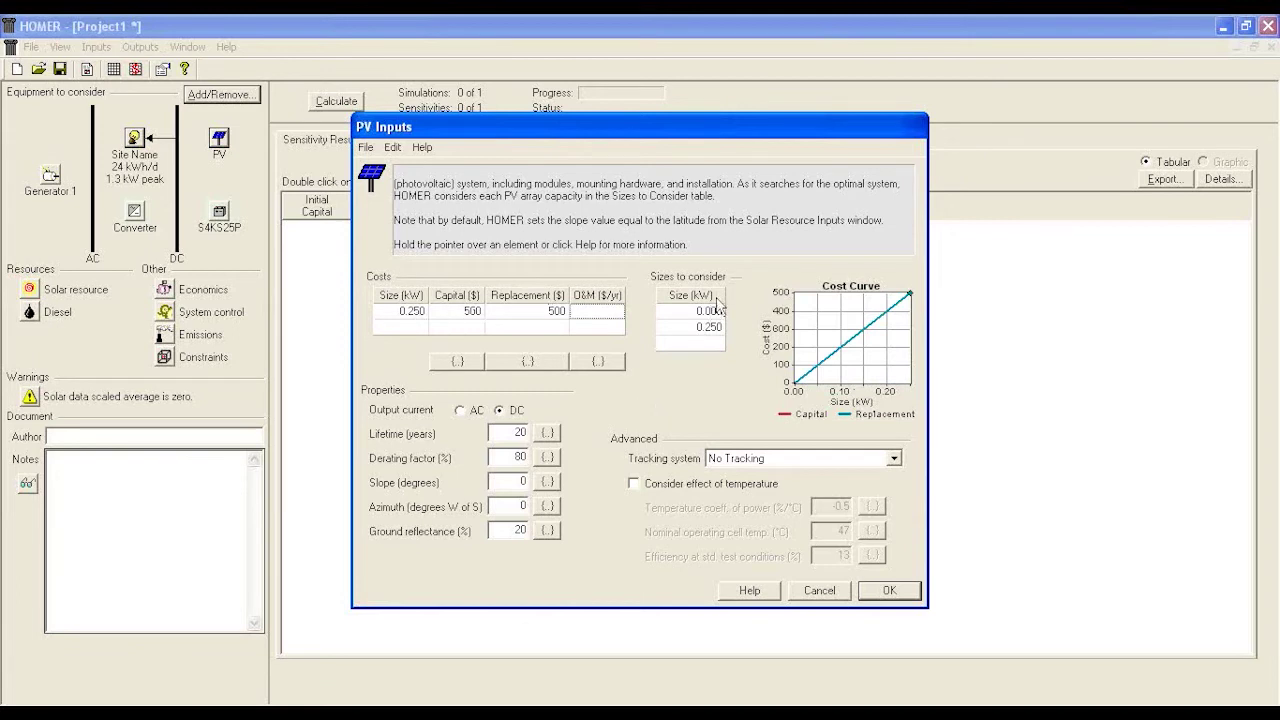
# Step: Add PV sizes to consider from 0.5 to 3 kW in 0.25 kW steps
pyautogui.click(710, 345)
pyautogui.write('.5')
pyautogui.press('Return')
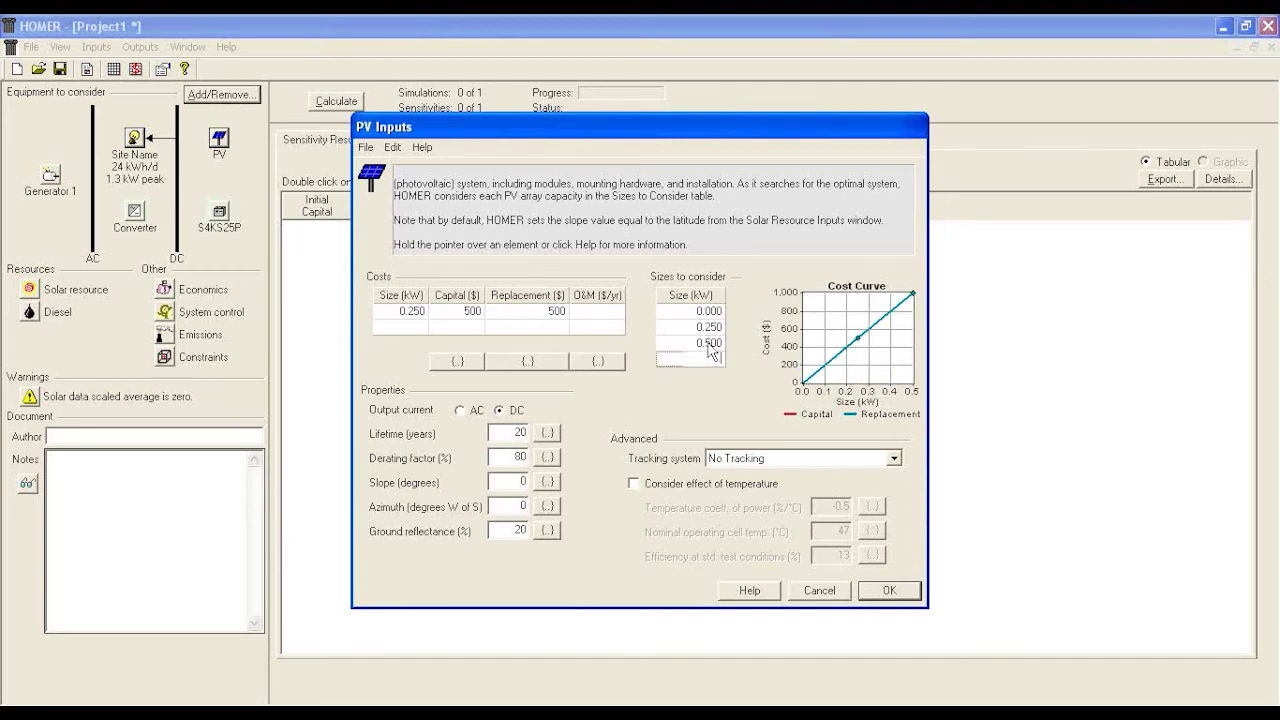
pyautogui.write('.75')
pyautogui.press('Return')
pyautogui.write('1')
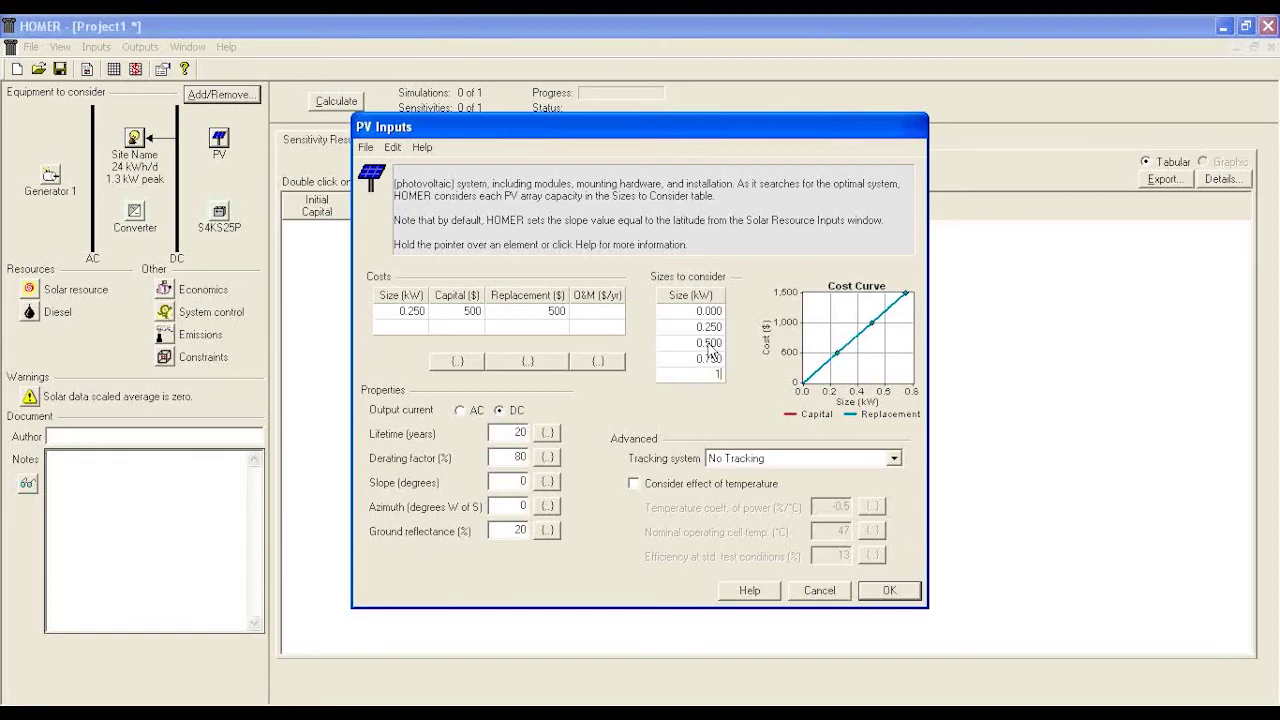
pyautogui.press('Return')
pyautogui.write('1.25')
pyautogui.press('Return')
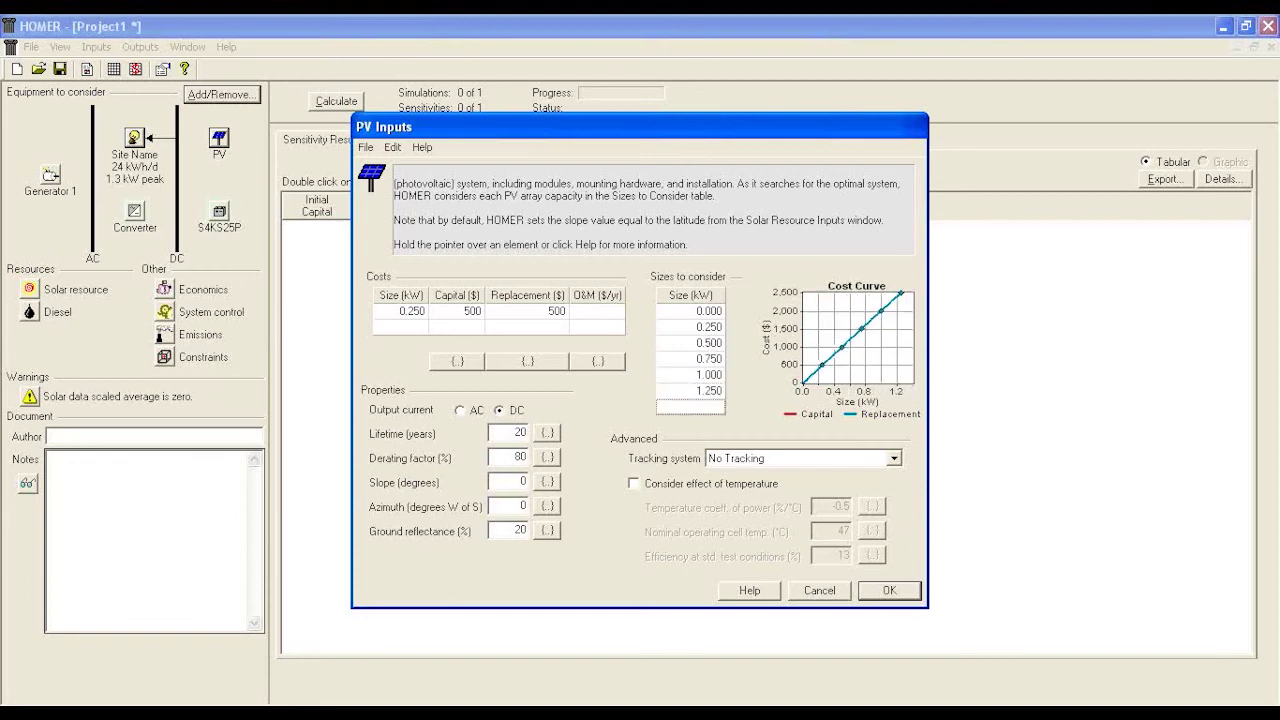
pyautogui.write('1.5')
pyautogui.press('Return')
pyautogui.write('1.7')
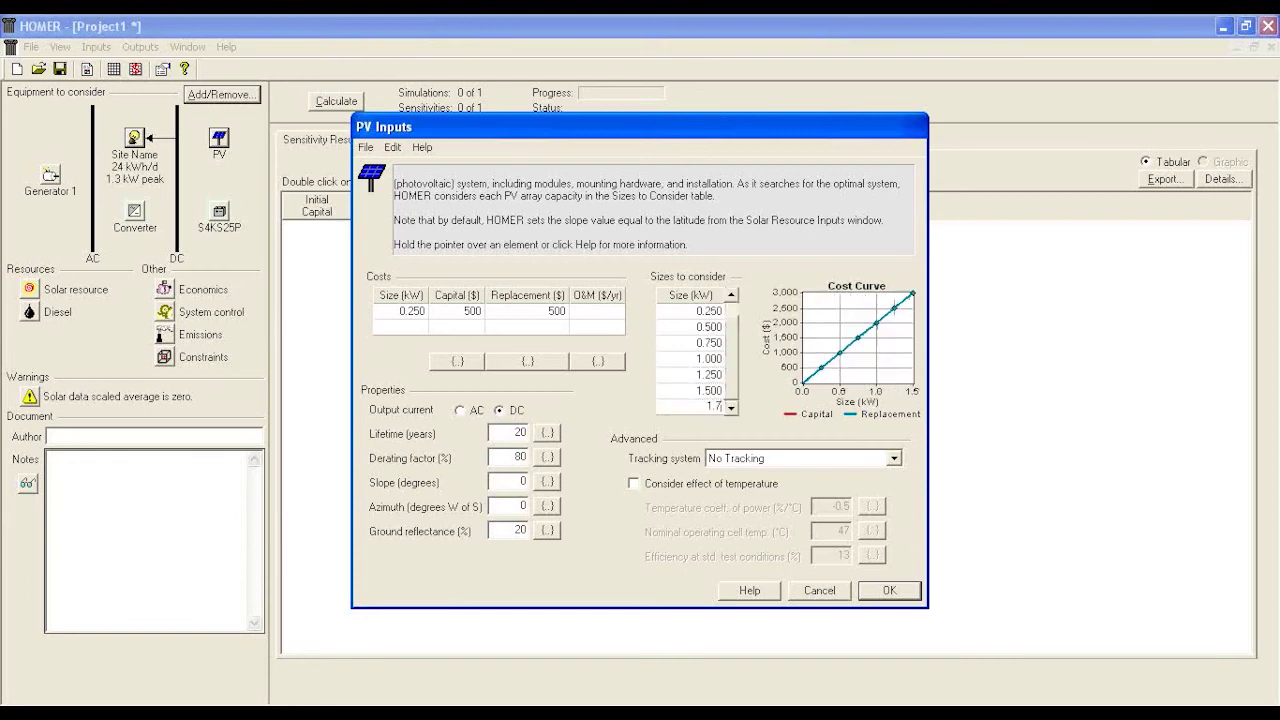
pyautogui.write('5')
pyautogui.press('Return')
pyautogui.write('2')
pyautogui.press('Return')
pyautogui.write('2.5')
pyautogui.press('Return')
pyautogui.write('2.75')
pyautogui.press('Return')
pyautogui.write('3')
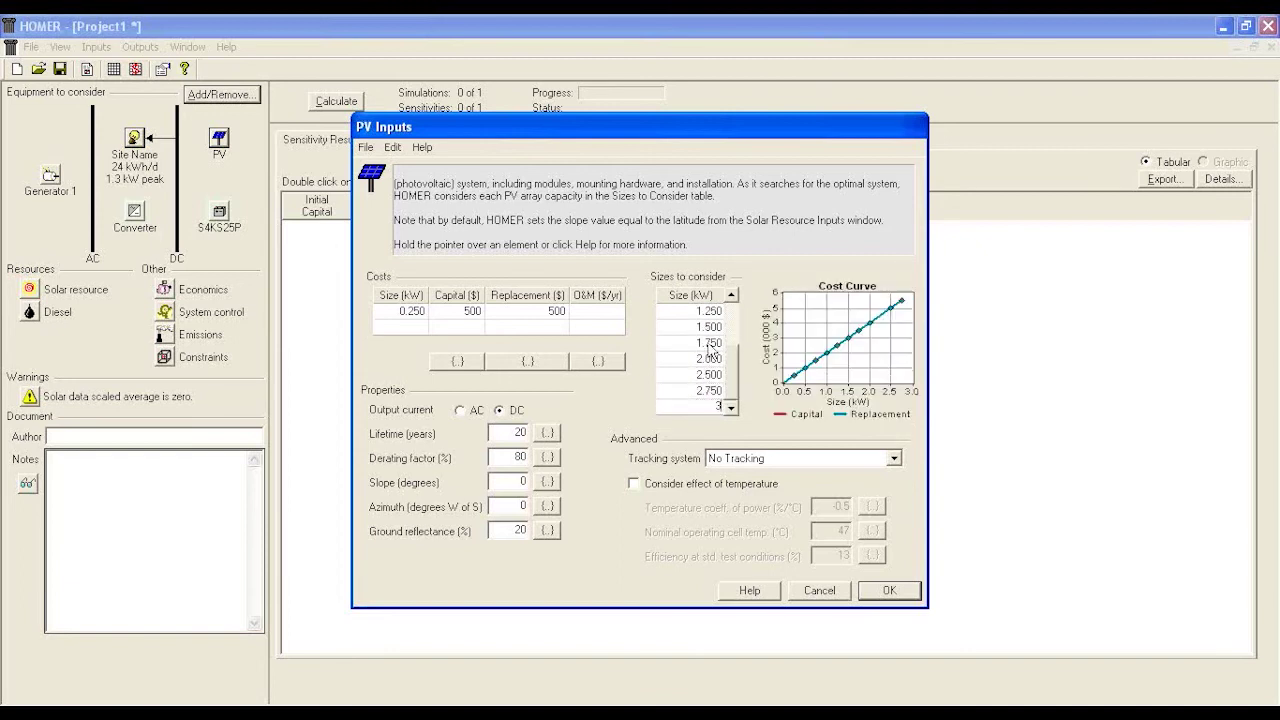
pyautogui.press('Return')
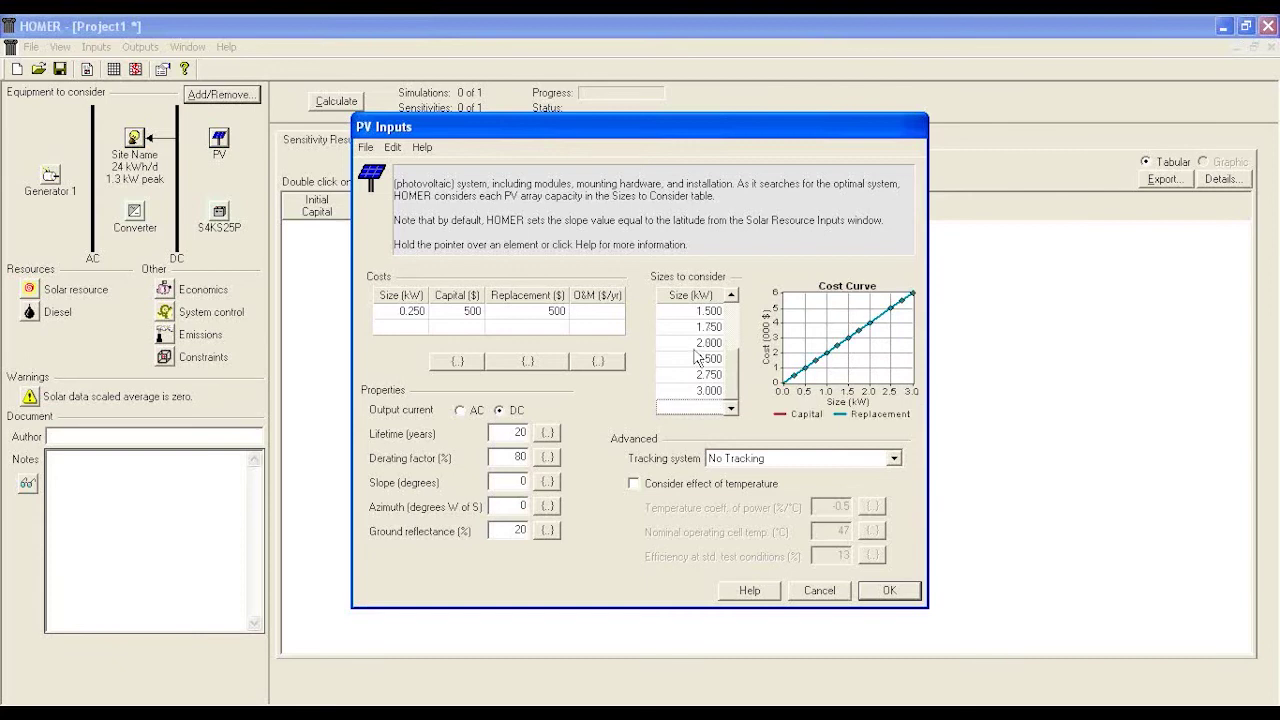
# Step: Keep the 20-year lifetime and 80% derating, and apply the PV settings
pyautogui.click(504, 432)
pyautogui.doubleClick(510, 432)
pyautogui.doubleClick(508, 456)
pyautogui.click(879, 596)
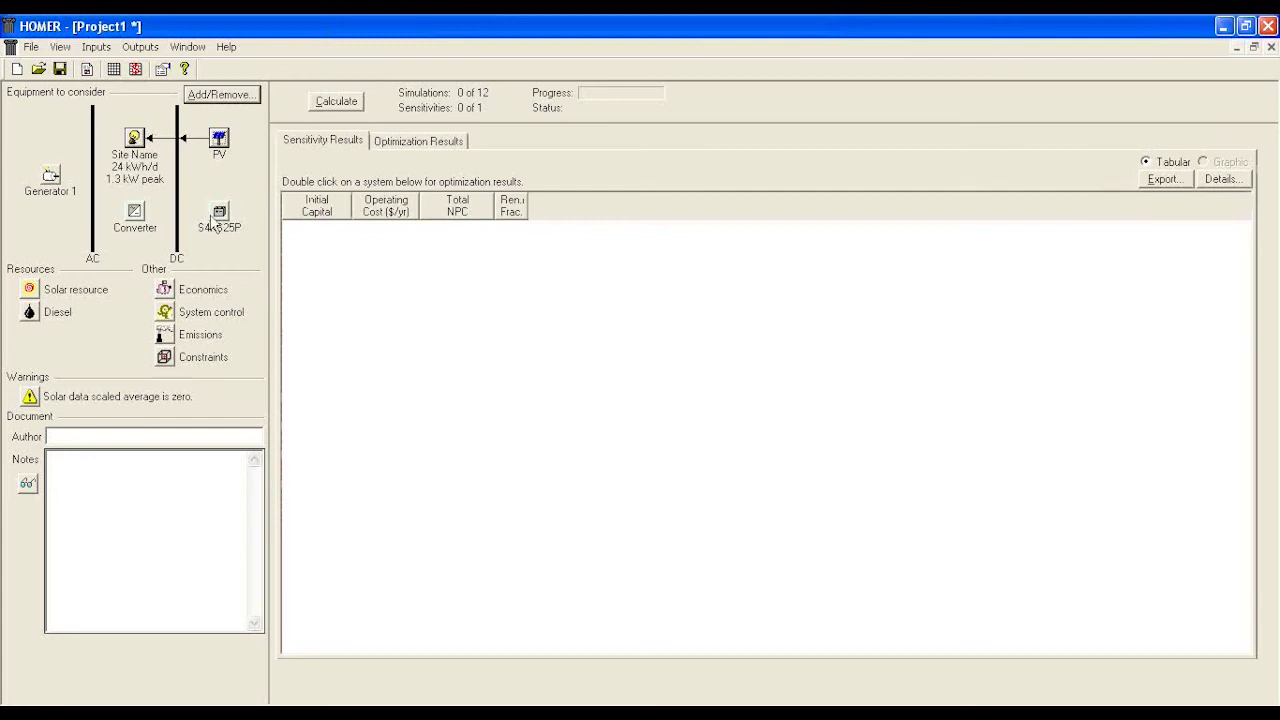
# Step: Switch the battery type to Hoppecke 20 OPzS 2500 and display its full property sheet
pyautogui.click(219, 215)
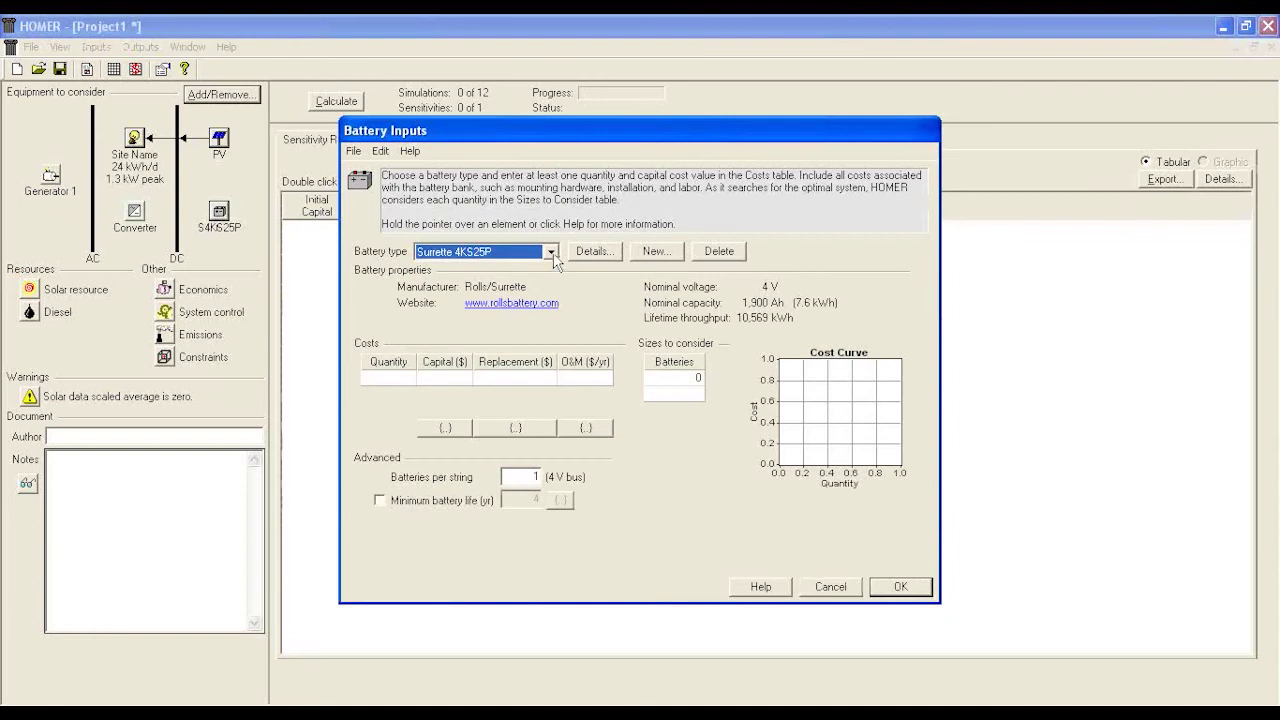
pyautogui.click(550, 252)
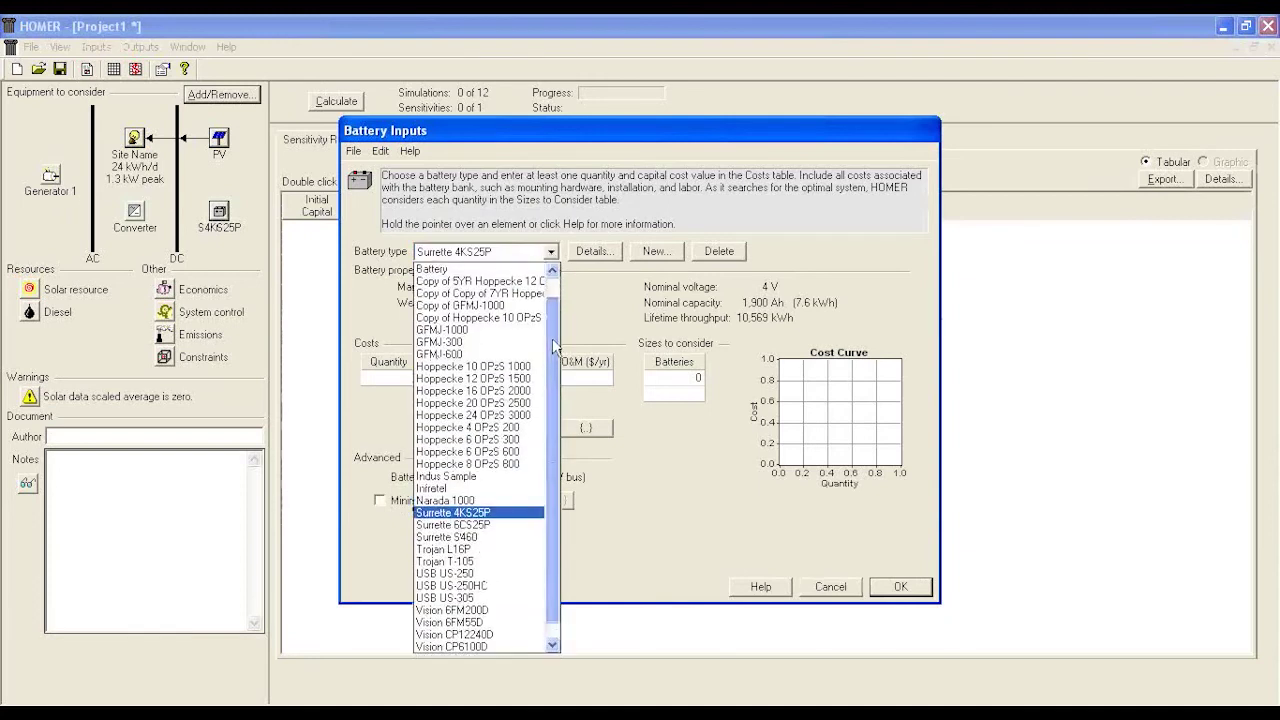
pyautogui.click(516, 390)
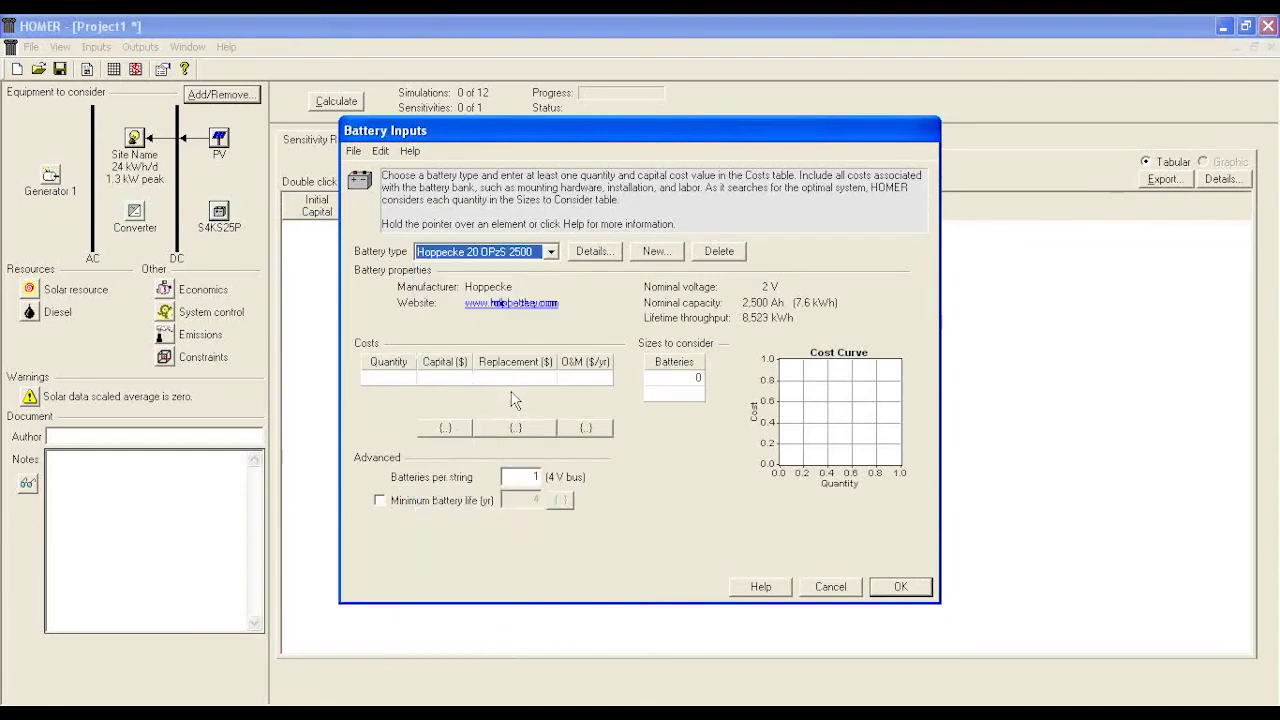
pyautogui.click(594, 251)
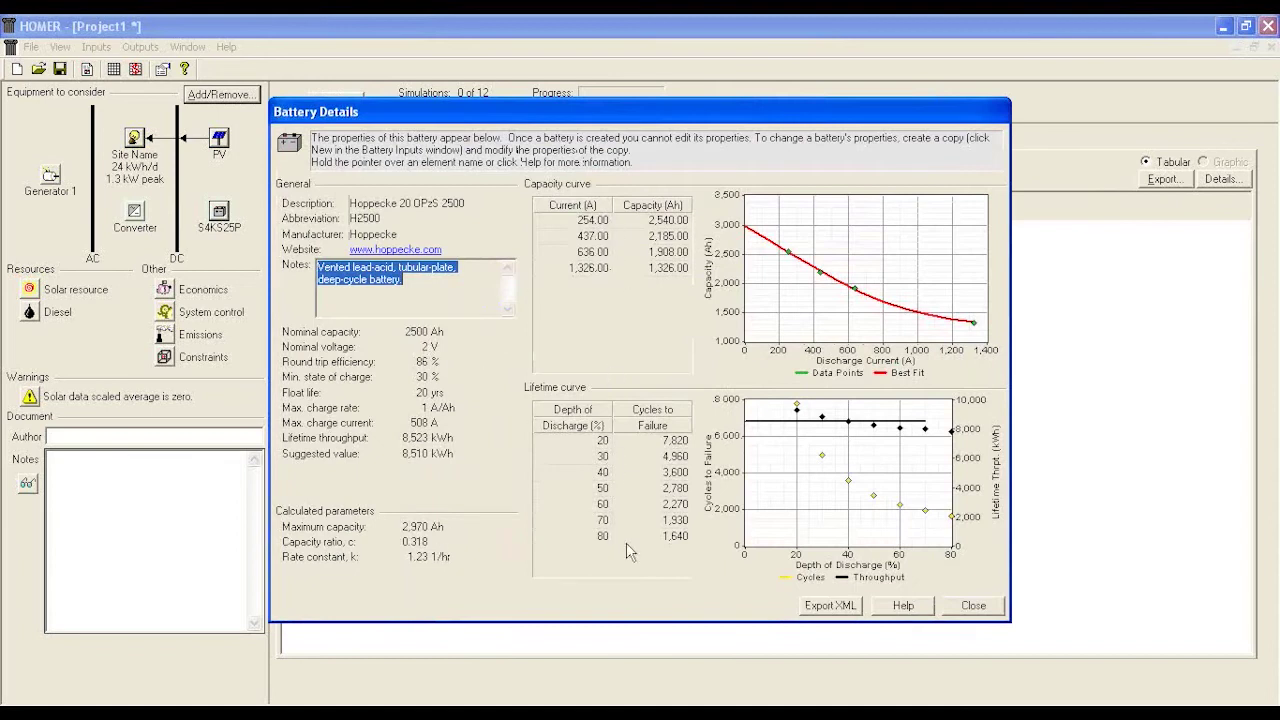
# Step: Close the Hoppecke 20 OPzS 2500 property sheet, preview the new-battery dialog, then cancel it
pyautogui.click(962, 606)
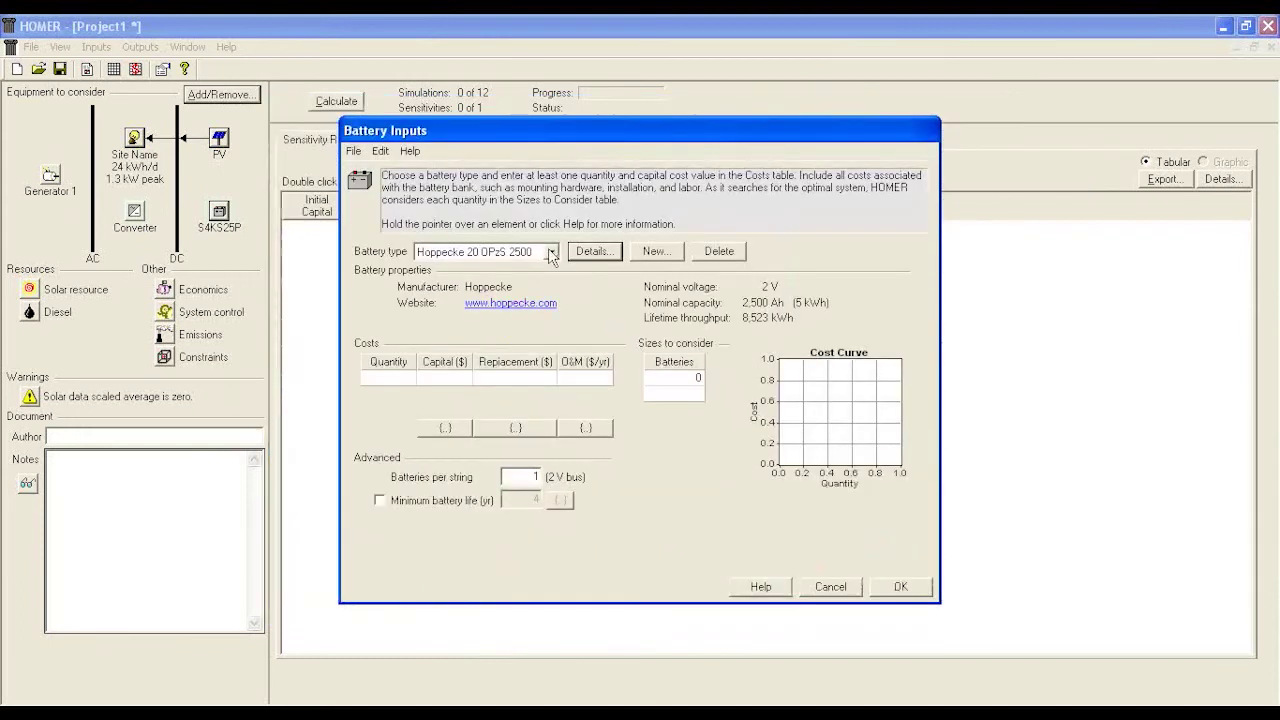
pyautogui.click(656, 251)
pyautogui.click(465, 335)
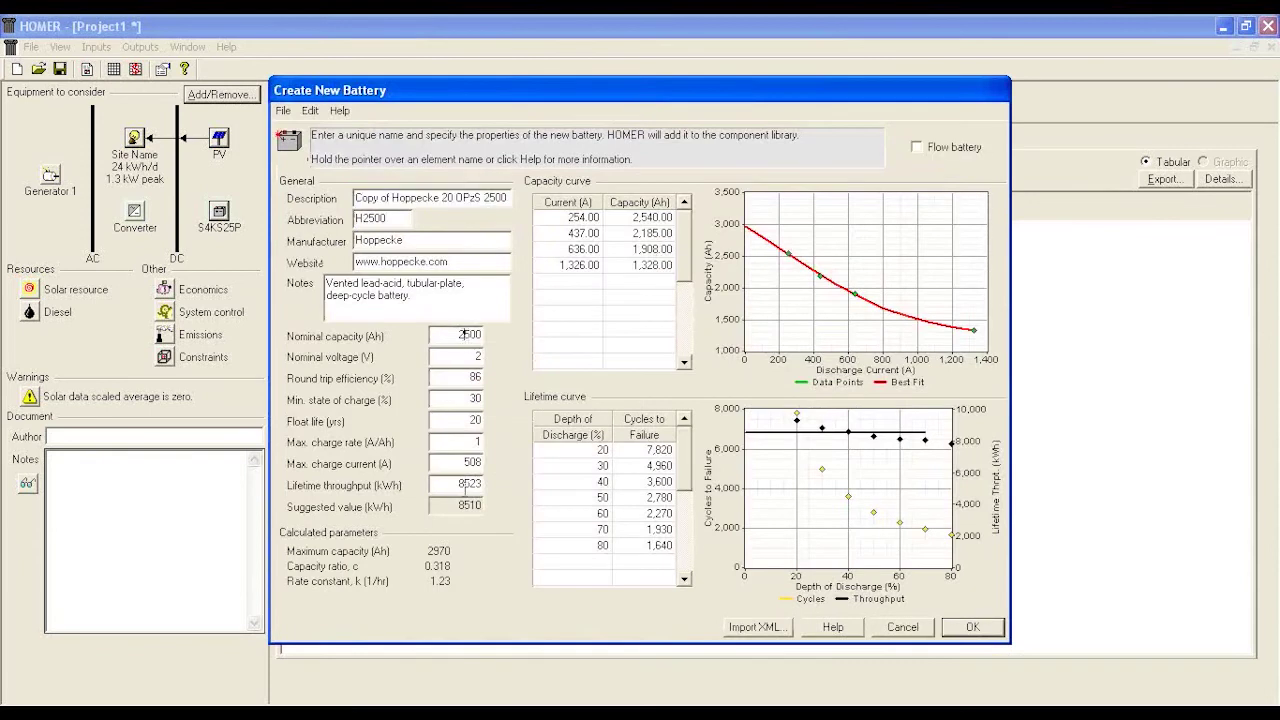
pyautogui.moveTo(378, 197); pyautogui.dragTo(478, 197)
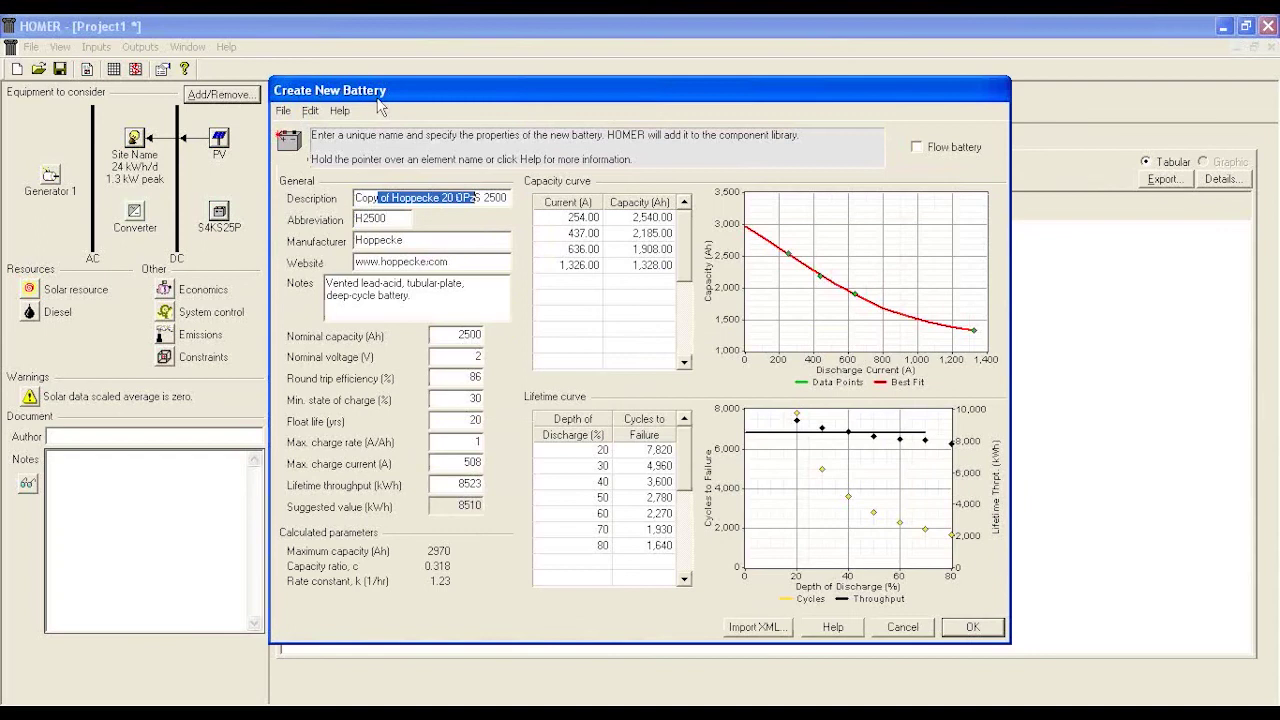
pyautogui.click(924, 634)
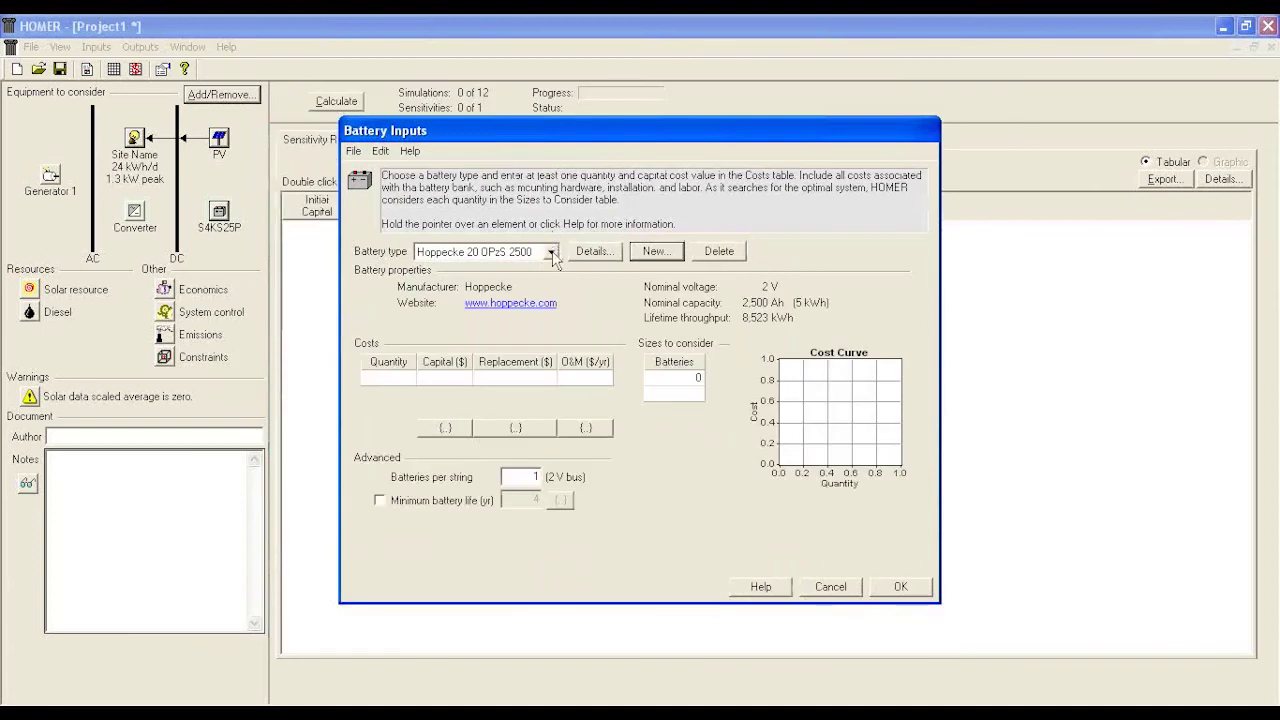
# Step: Choose the Hoppecke 6 OPzS 600 battery and cost 1 unit at $260 capital
pyautogui.click(551, 252)
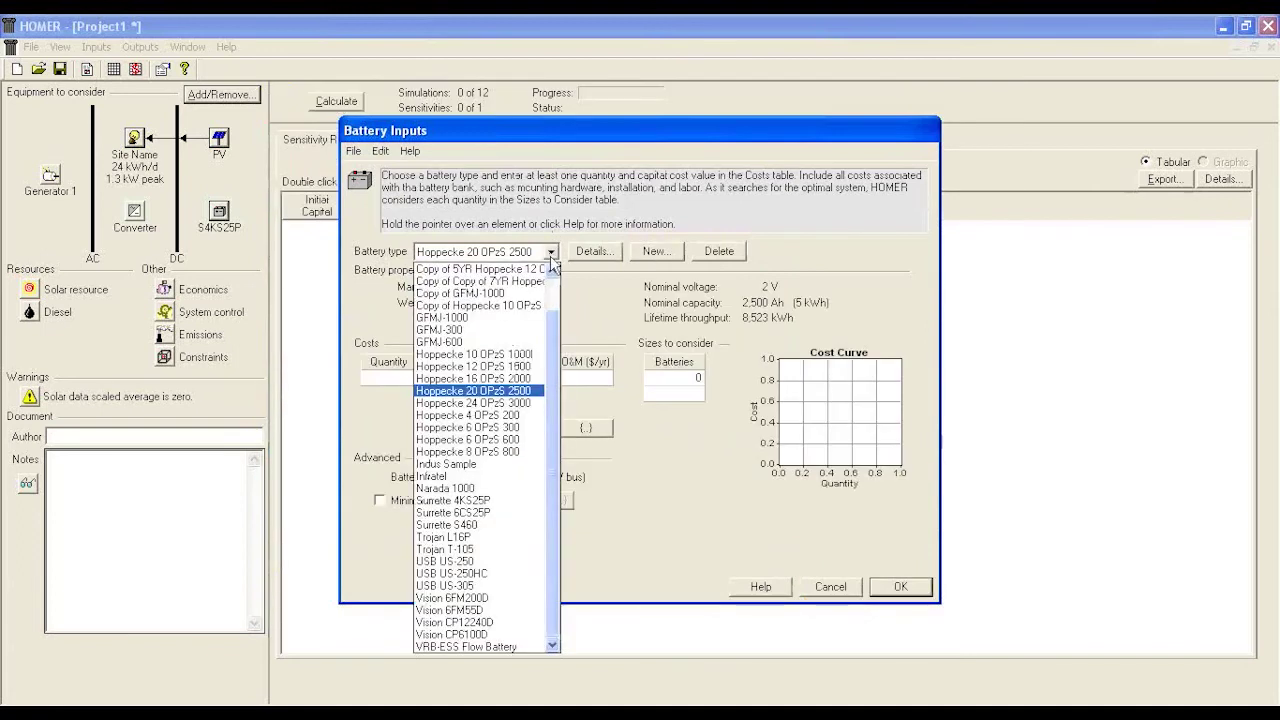
pyautogui.click(516, 439)
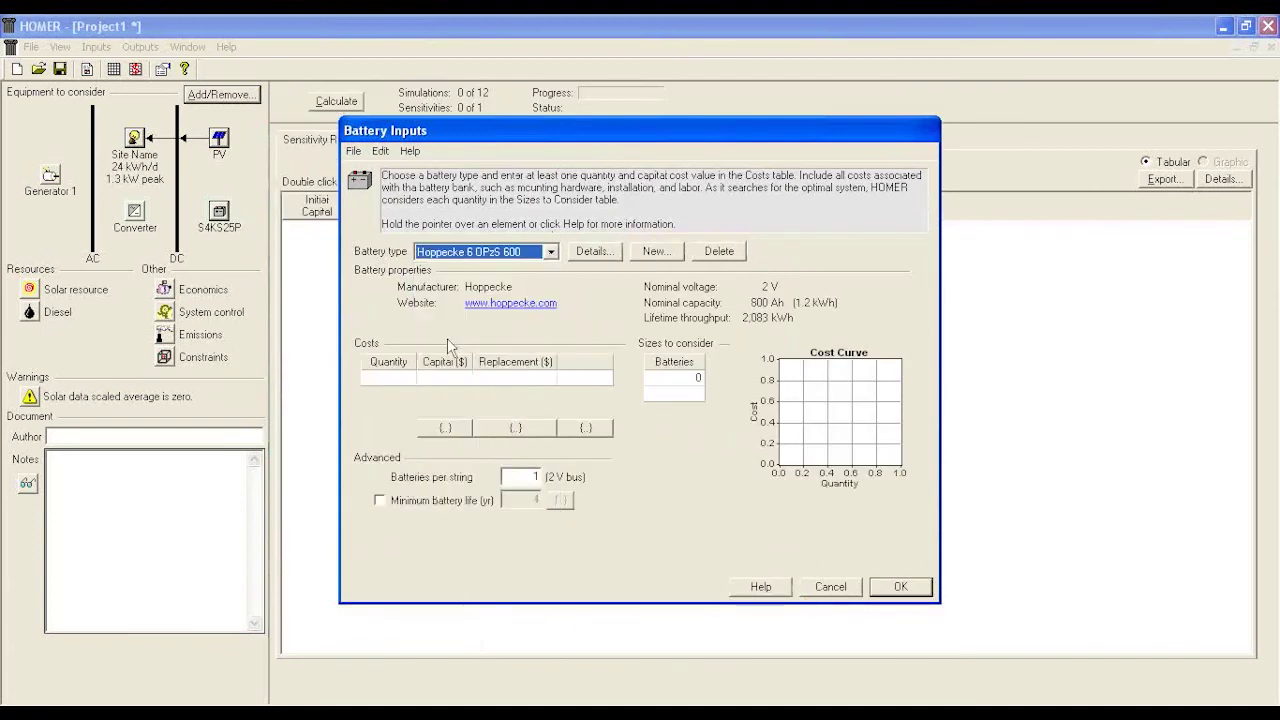
pyautogui.click(413, 380)
pyautogui.write('1')
pyautogui.press('Tab')
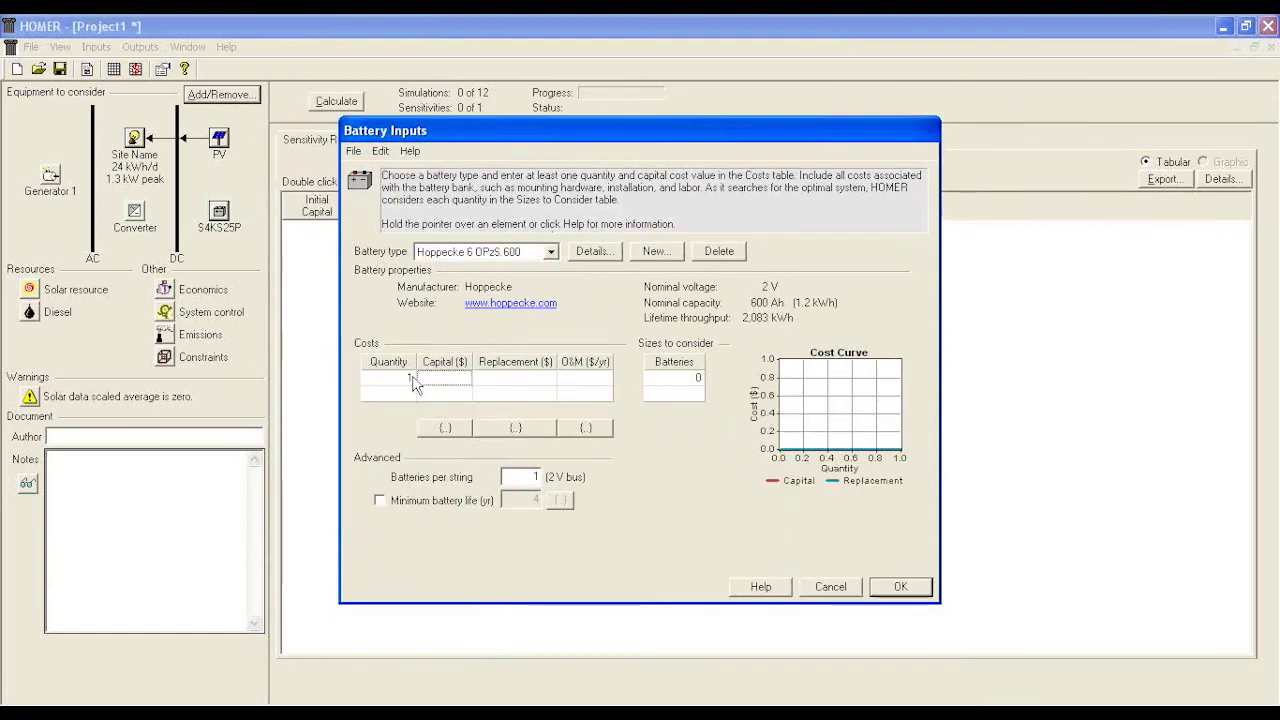
pyautogui.write('260')
pyautogui.press('Tab')
pyautogui.press('Tab')
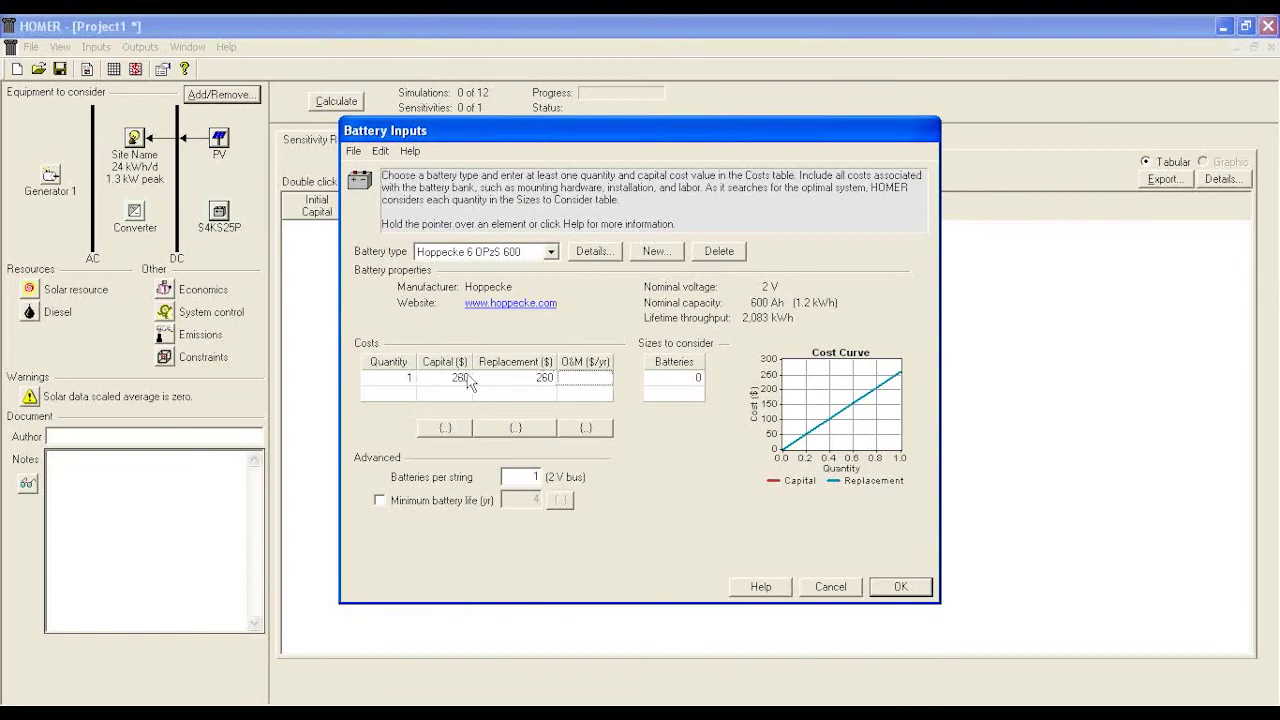
# Step: Add battery size 1 to consider, set 24 batteries per string, and confirm
pyautogui.click(690, 392)
pyautogui.write('1')
pyautogui.doubleClick(533, 477)
pyautogui.write('24')
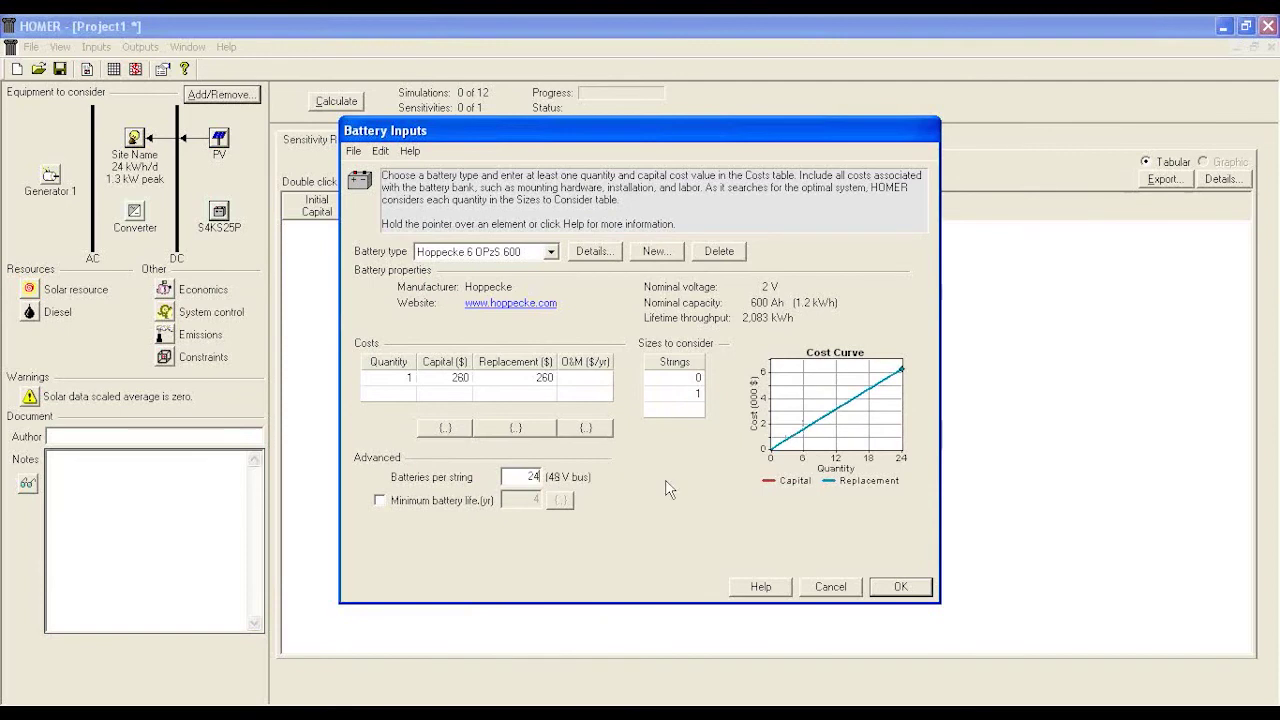
pyautogui.press('Tab')
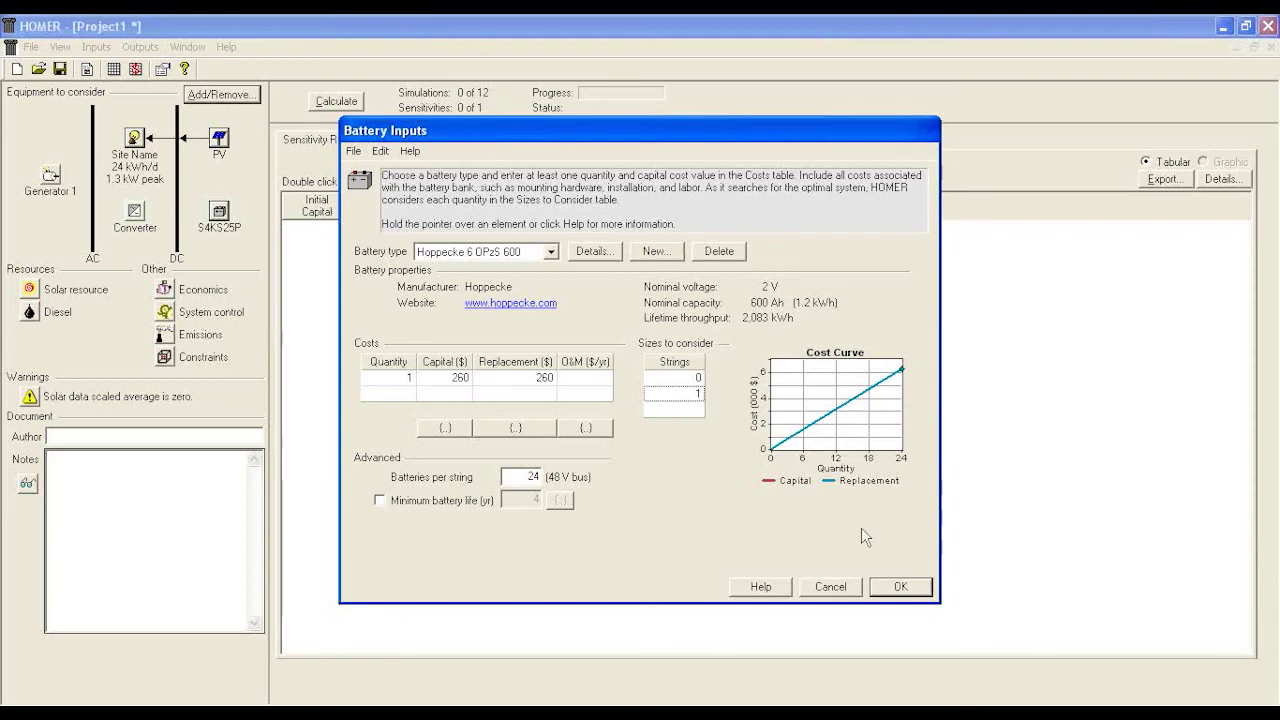
pyautogui.click(901, 588)
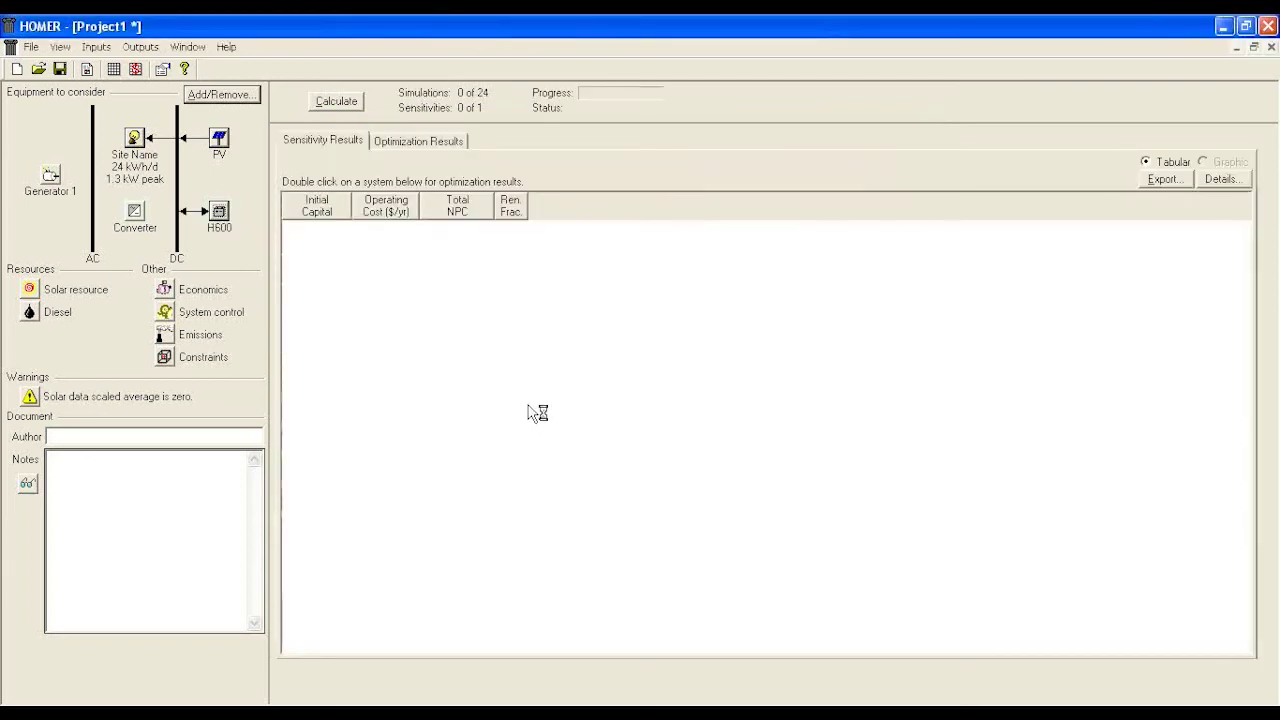
# Step: Enter Generator 1 costs: 10 kW size, $10000 capital, and 5 $/hr O&M
pyautogui.doubleClick(52, 176)
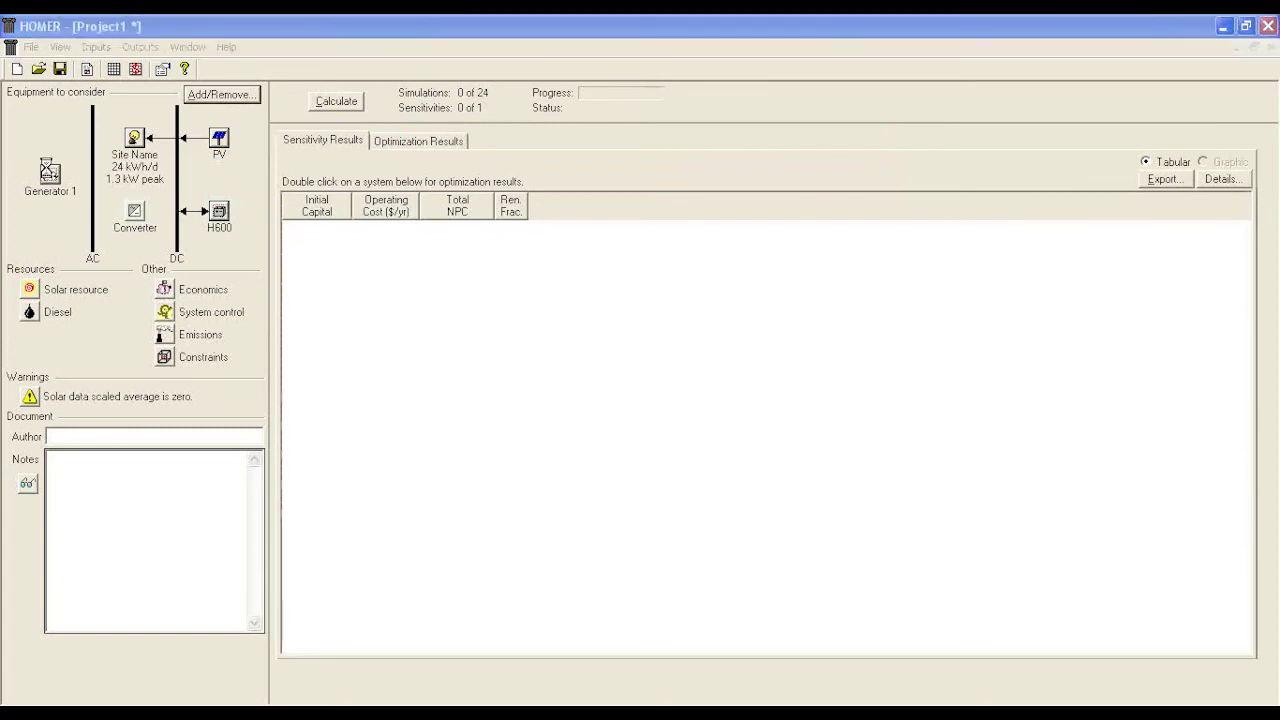
pyautogui.write('10')
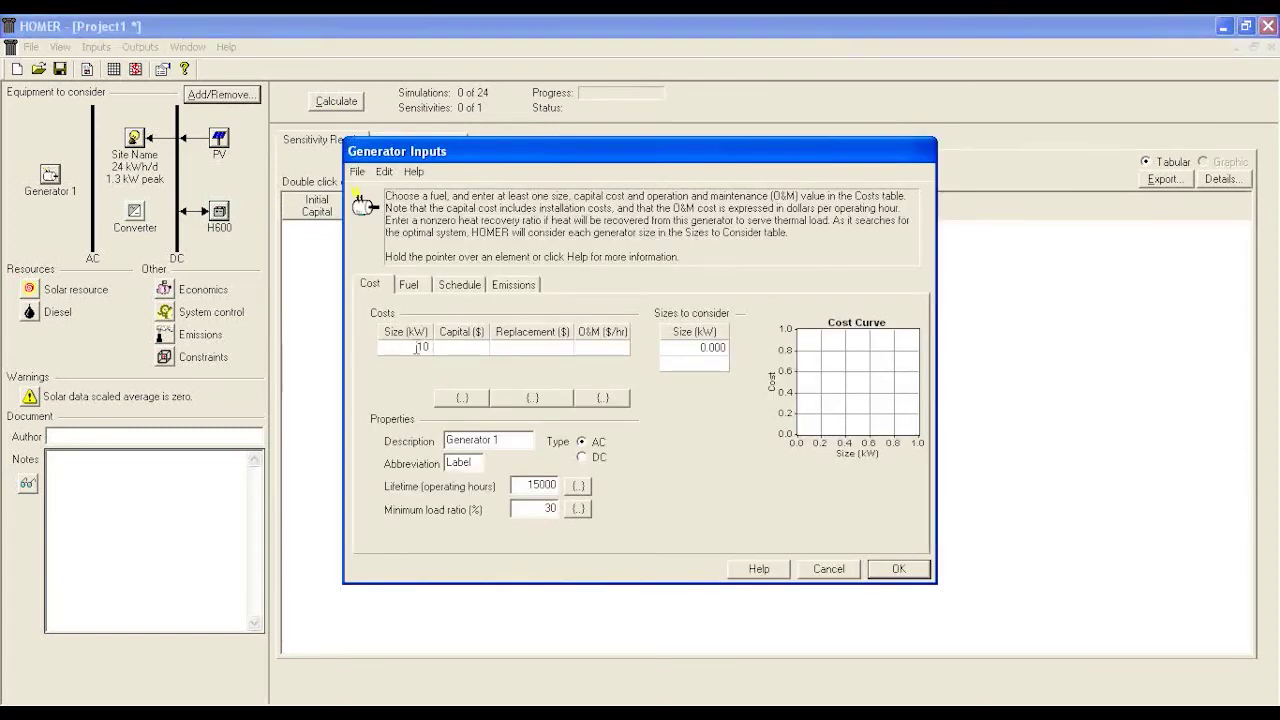
pyautogui.click(470, 352)
pyautogui.write('10000')
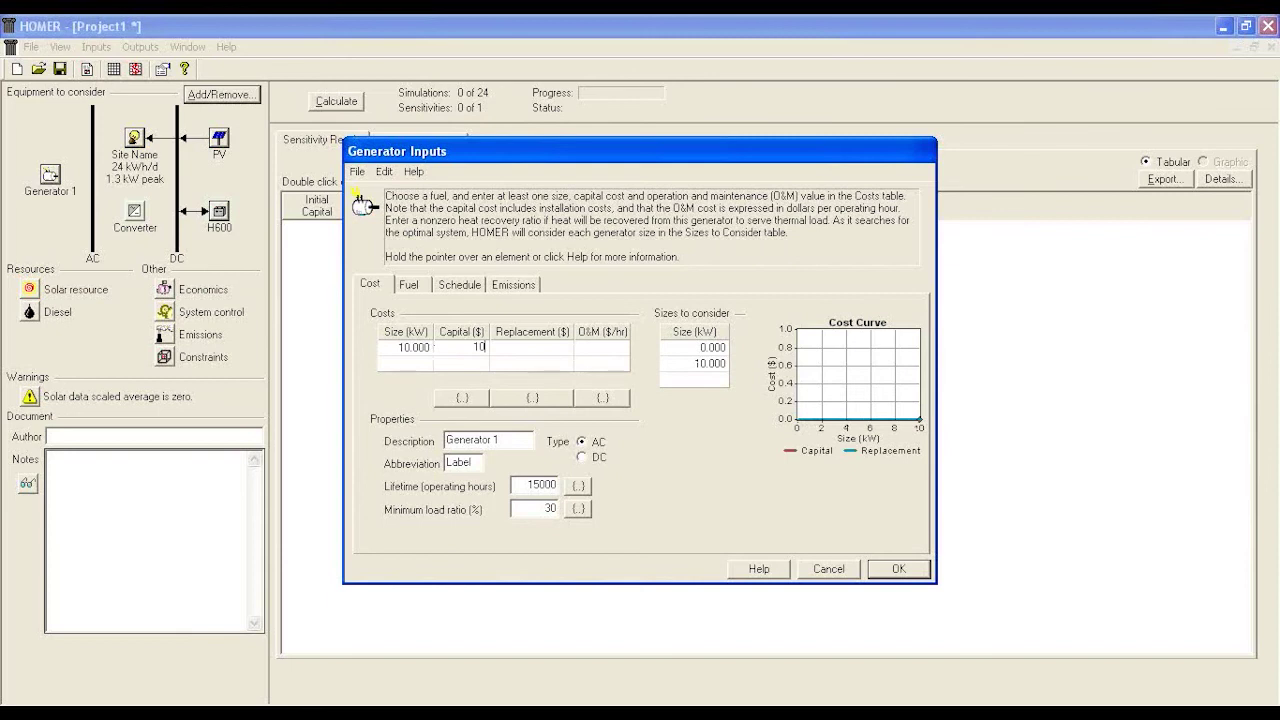
pyautogui.click(592, 356)
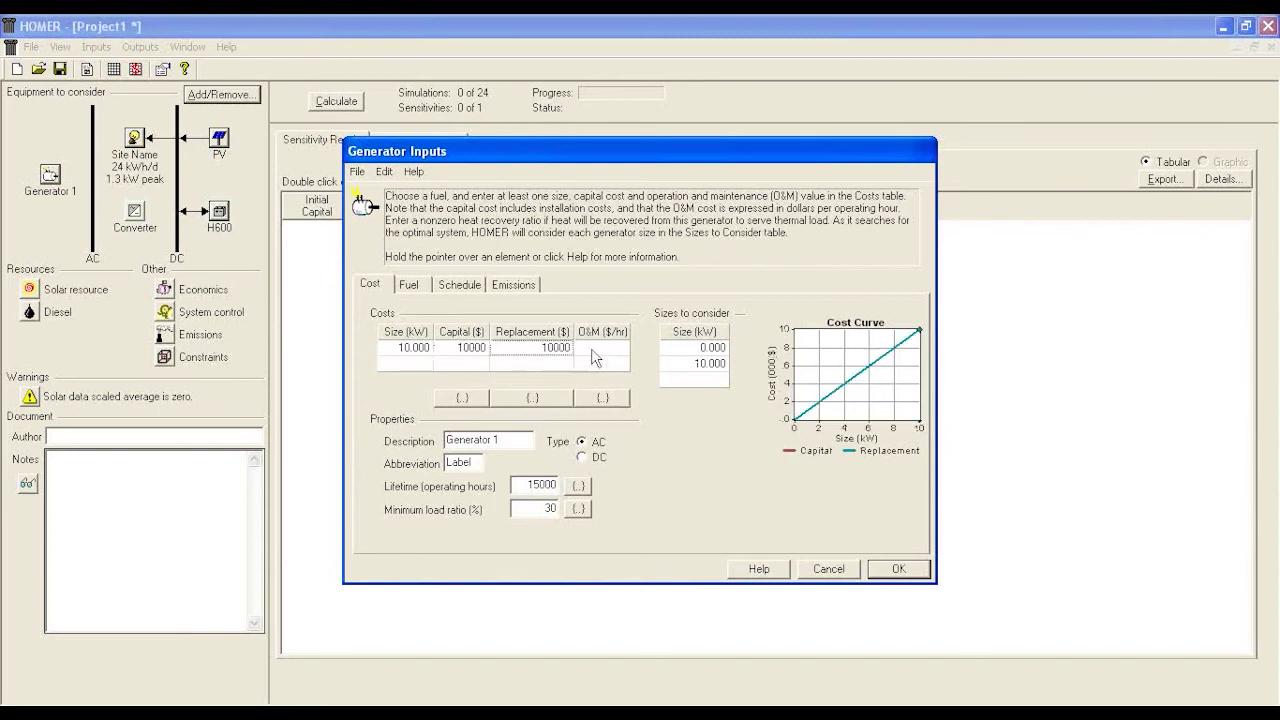
pyautogui.click(595, 350)
pyautogui.write('5')
# Step: Confirm Generator 1, then cost the converter at 2 kW for $150 capital
pyautogui.click(898, 568)
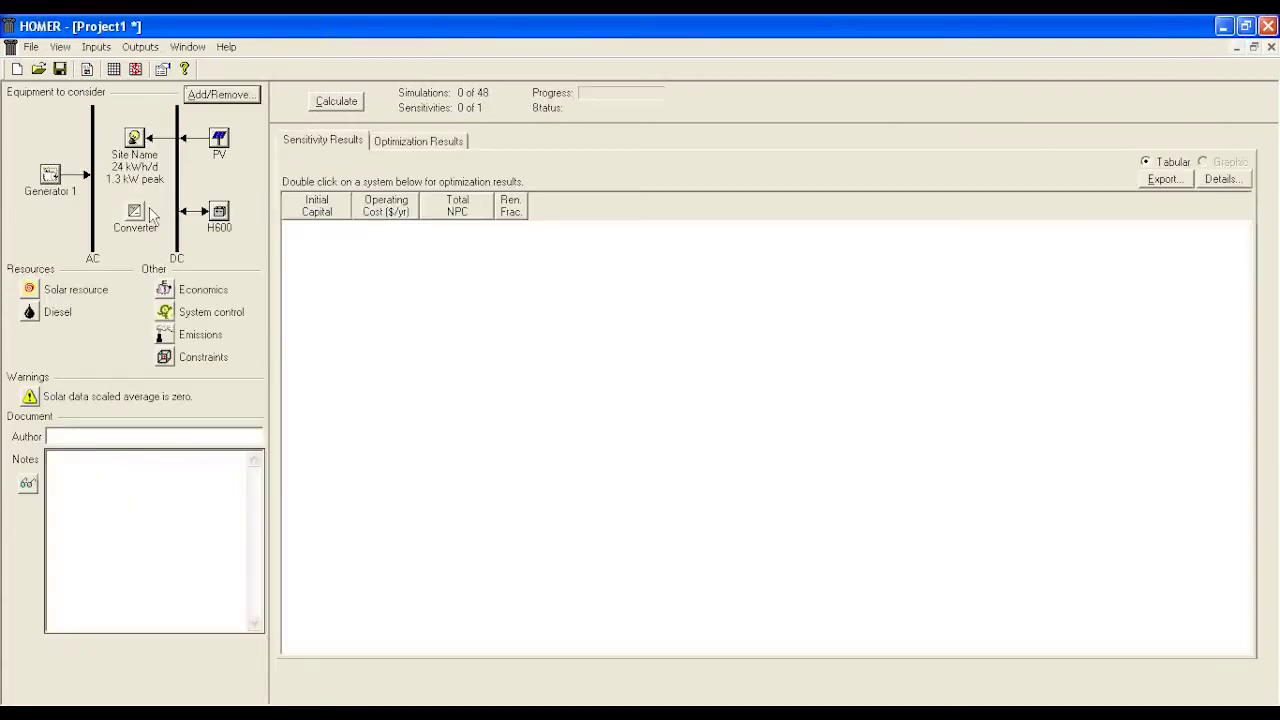
pyautogui.doubleClick(138, 211)
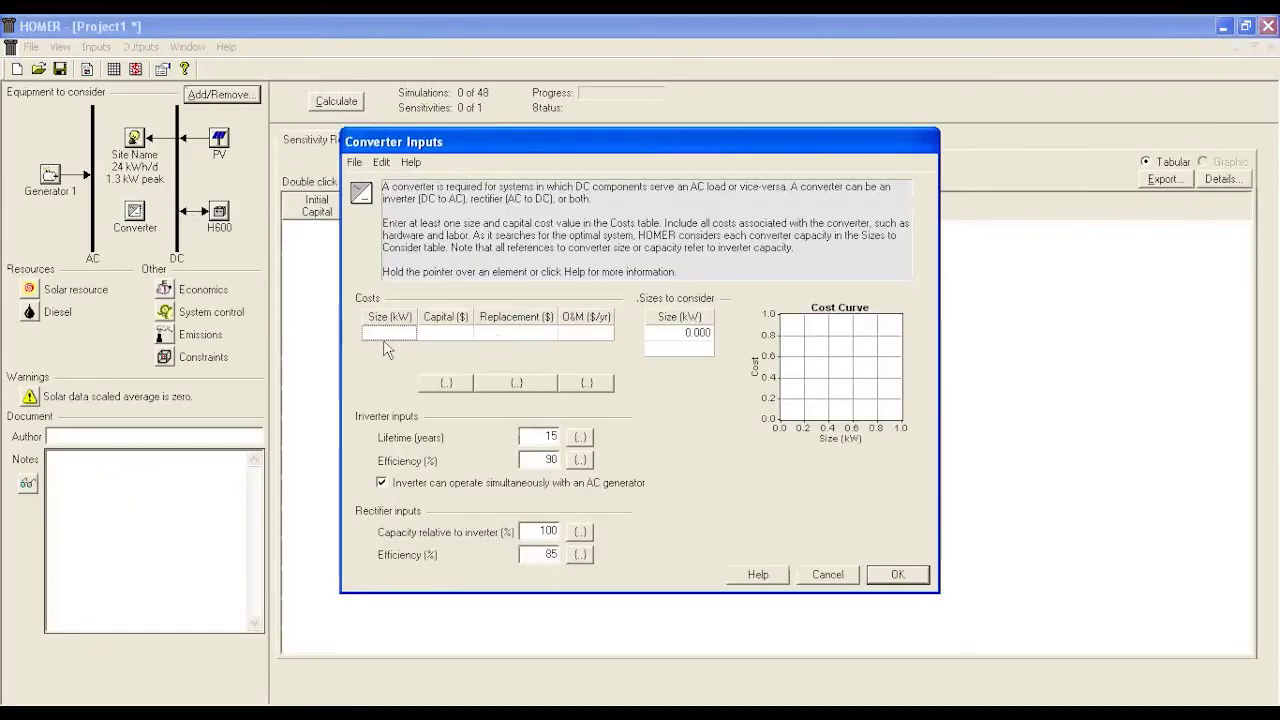
pyautogui.click(385, 334)
pyautogui.write('2')
pyautogui.click(449, 334)
pyautogui.write('1')
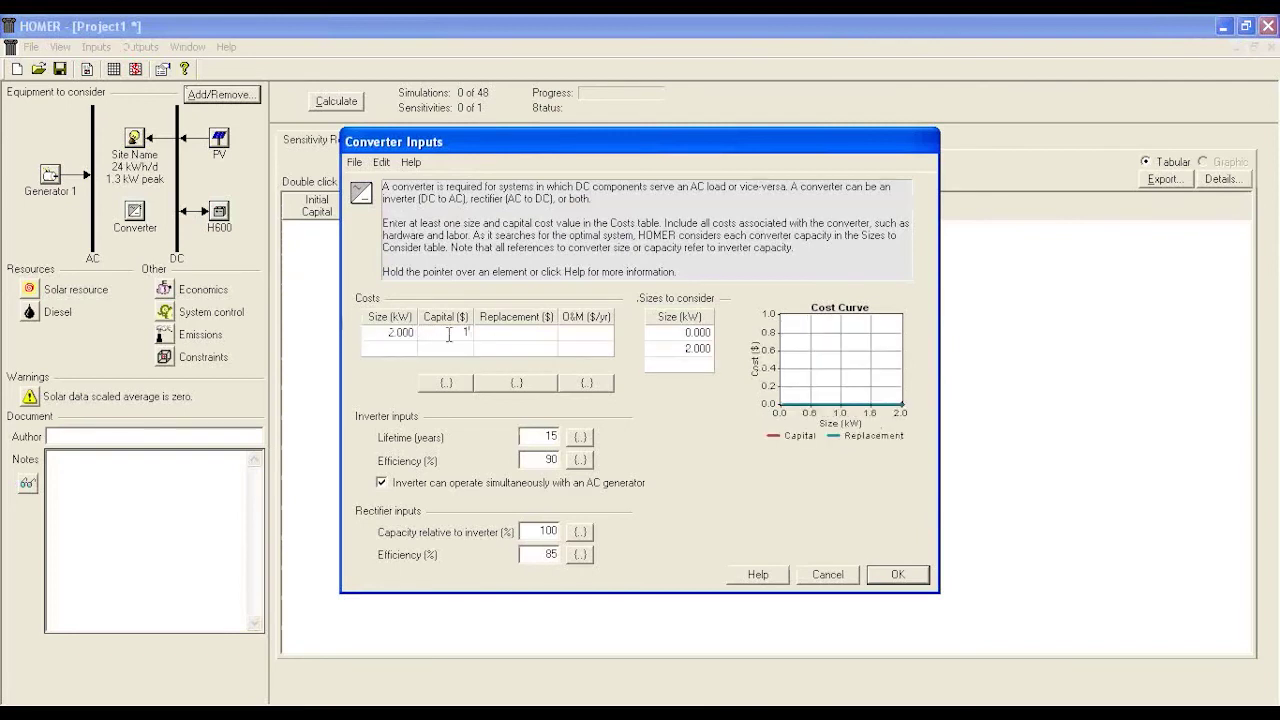
pyautogui.write('50')
pyautogui.click(487, 336)
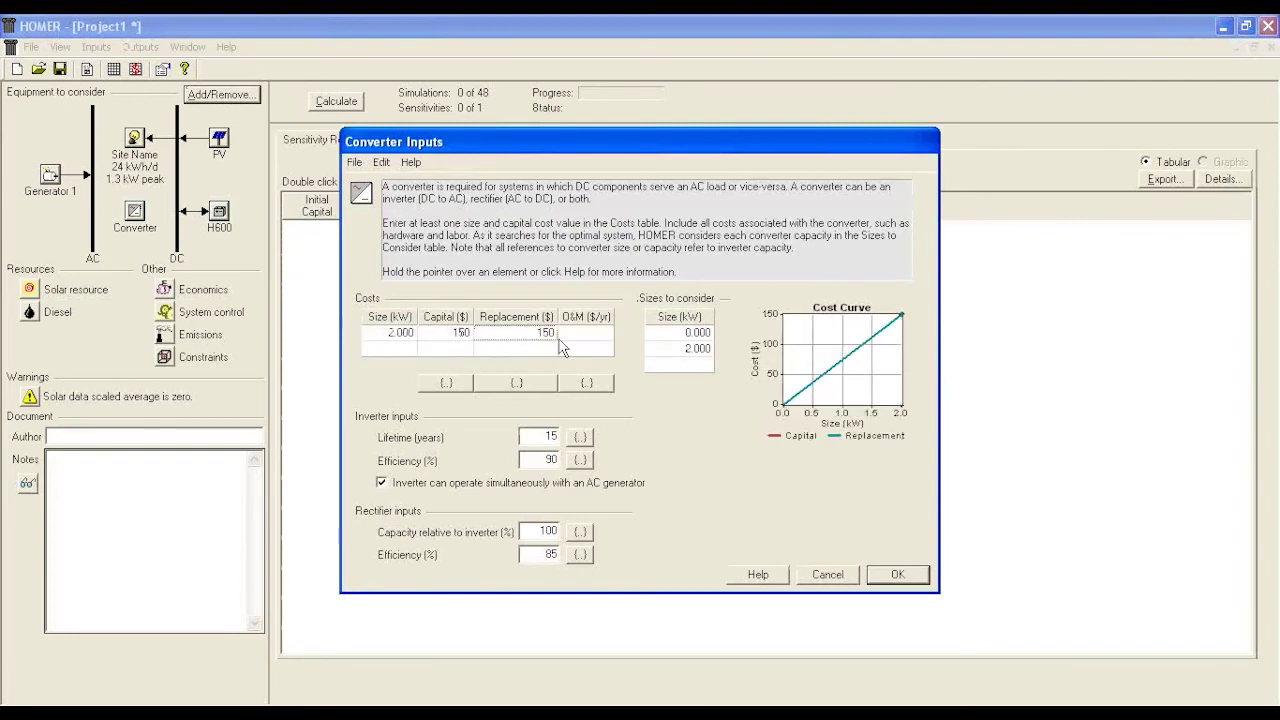
# Step: Add further converter sizes to consider and confirm the converter settings
pyautogui.click(563, 338)
pyautogui.click(651, 366)
pyautogui.write('468121416')
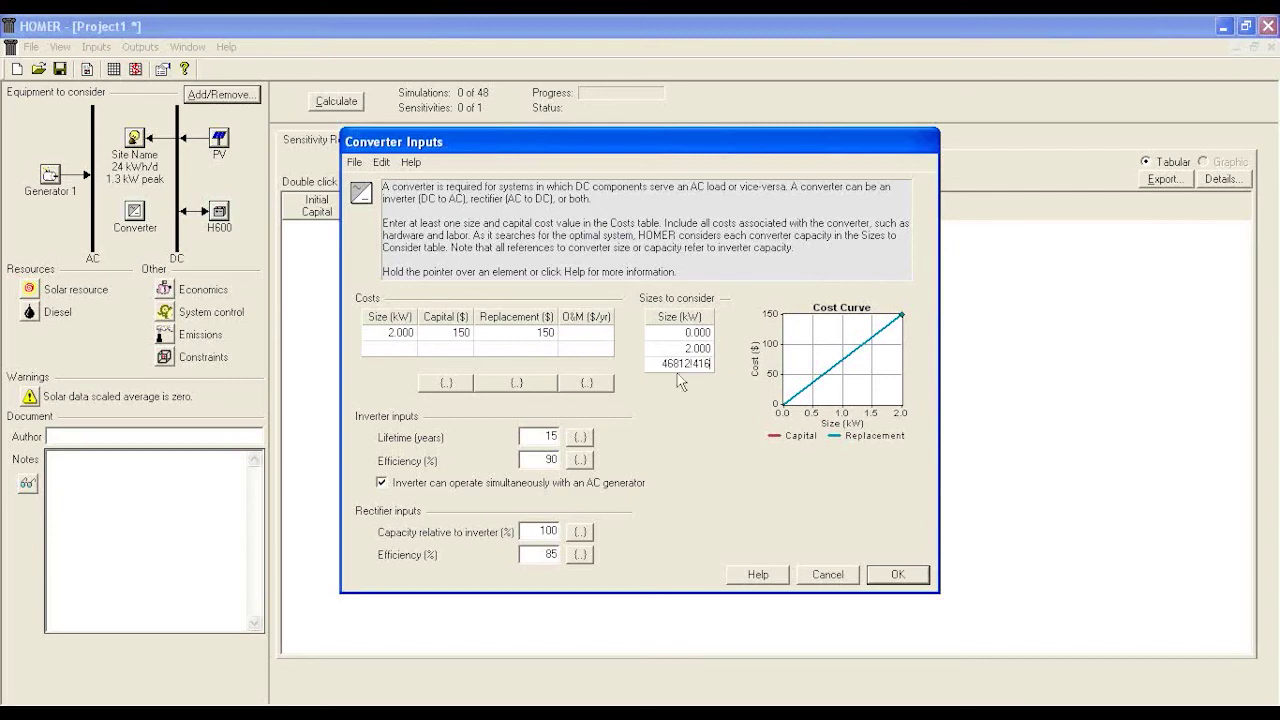
pyautogui.click(905, 573)
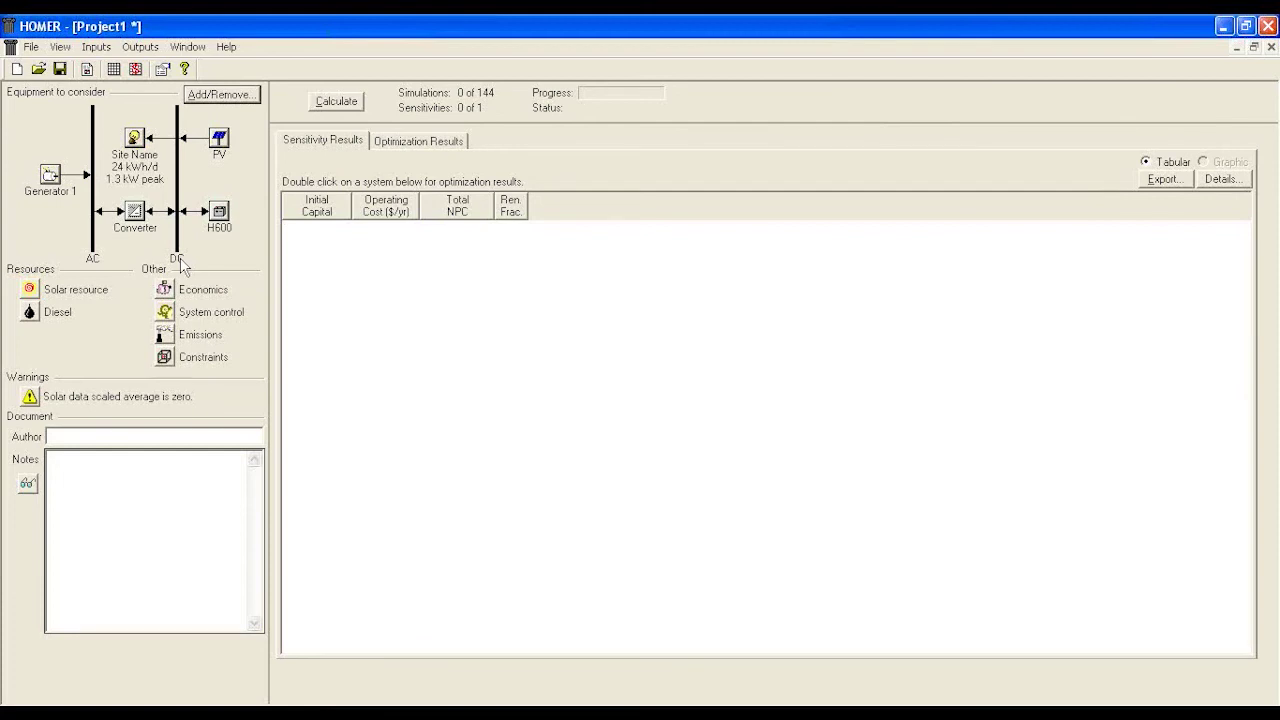
# Step: Set the solar site location to latitude 1°15' N and longitude 40°30' E
pyautogui.click(30, 289)
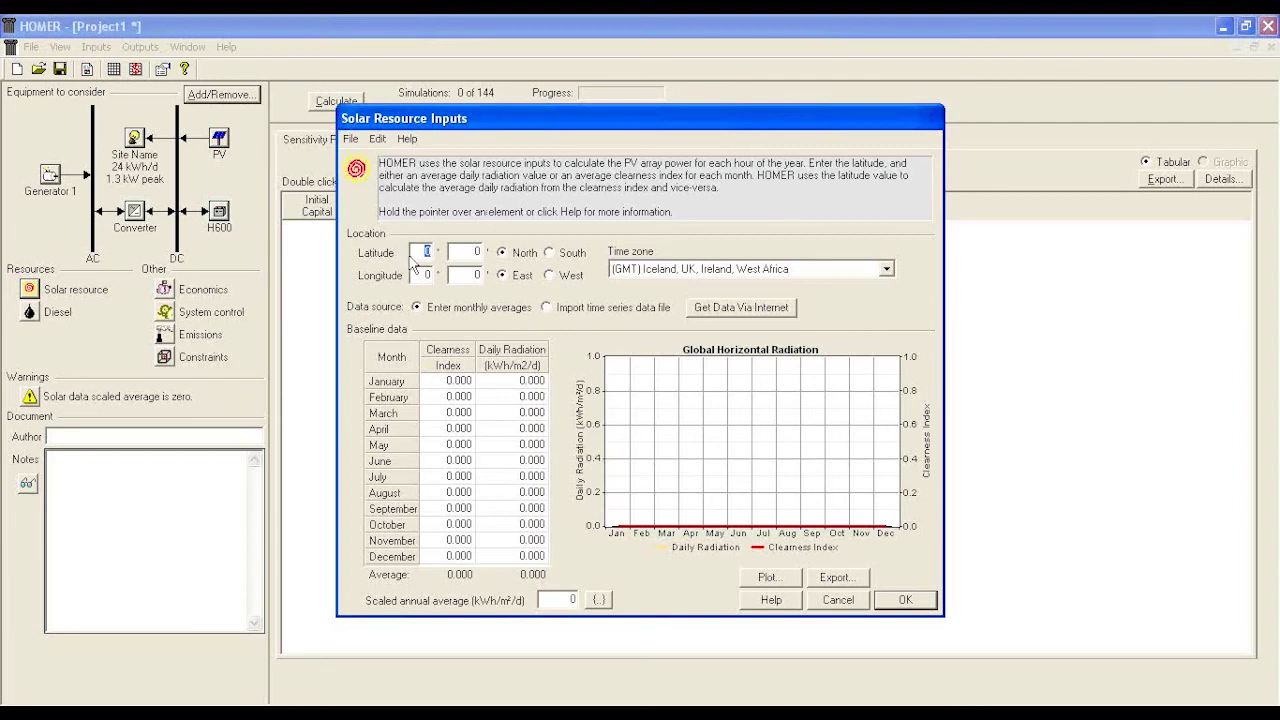
pyautogui.write('24° ')
pyautogui.write('3')
pyautogui.write('5')
pyautogui.press('Tab')
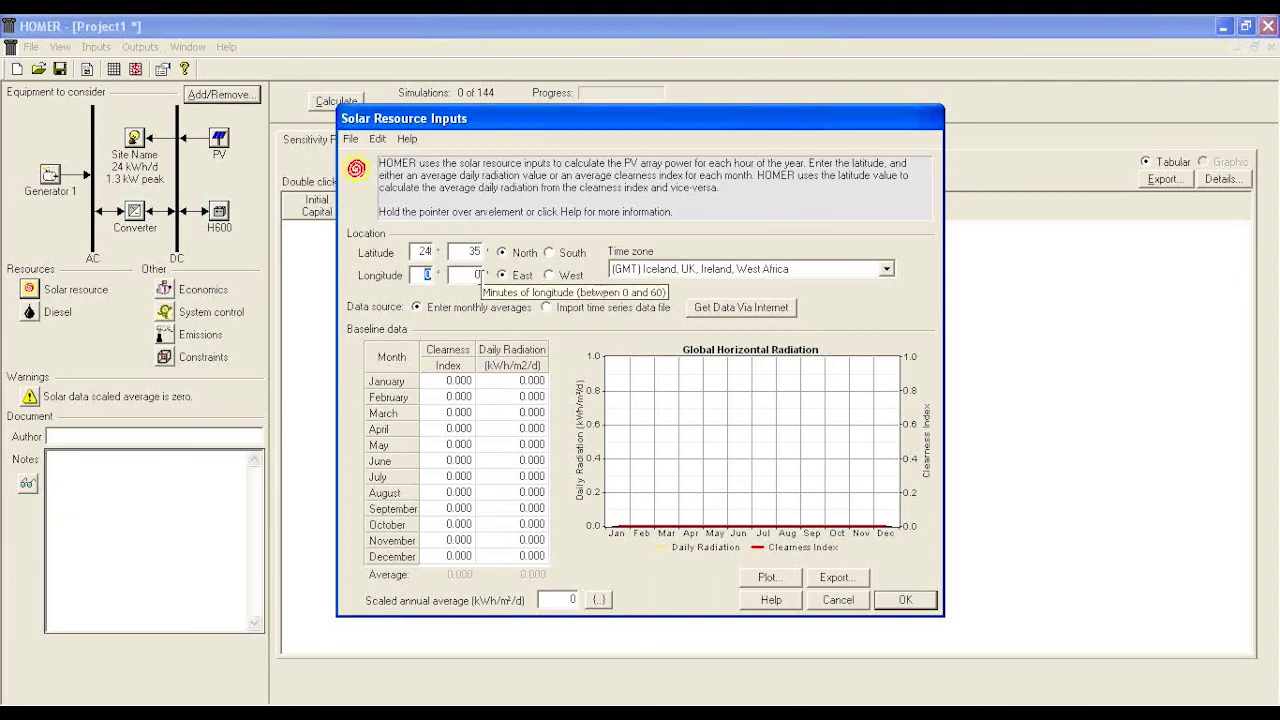
pyautogui.doubleClick(424, 252)
pyautogui.write('1')
pyautogui.doubleClick(474, 251)
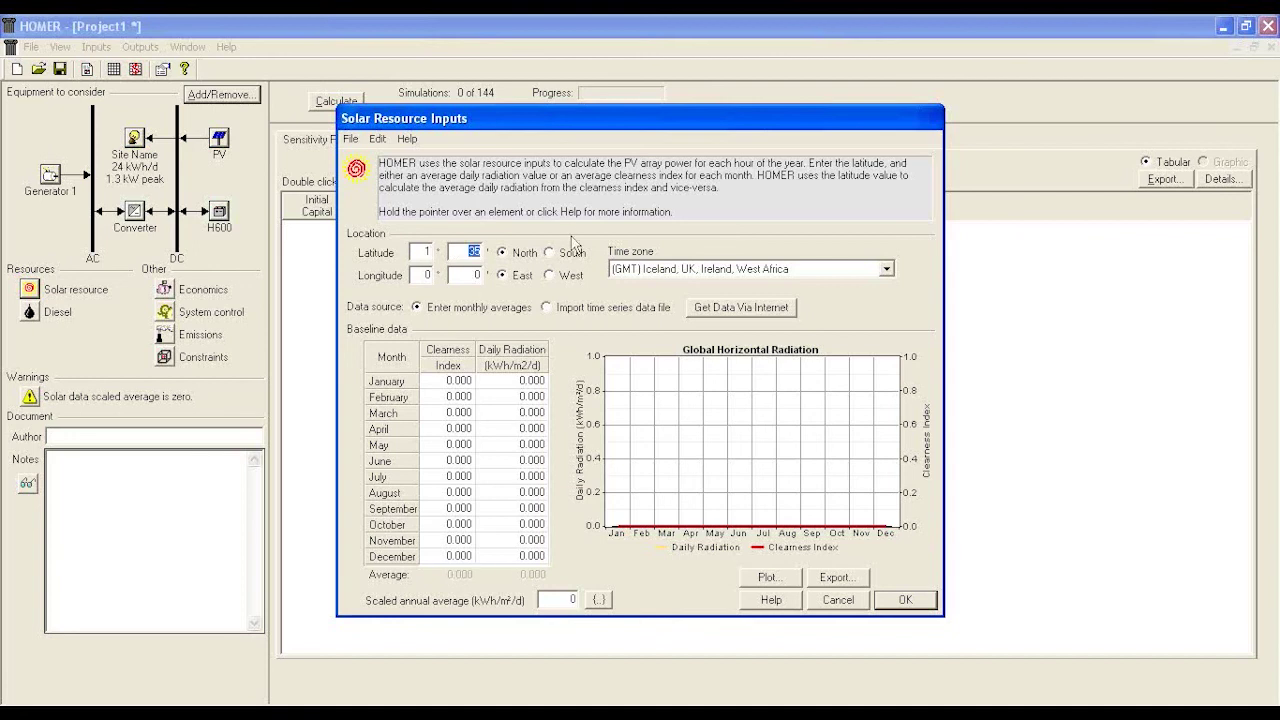
pyautogui.write('15')
pyautogui.press('Tab')
pyautogui.write('4')
pyautogui.doubleClick(469, 274)
pyautogui.write('3')
# Step: Select the GMT+03:00 time zone, download monthly solar data, and confirm
pyautogui.click(710, 269)
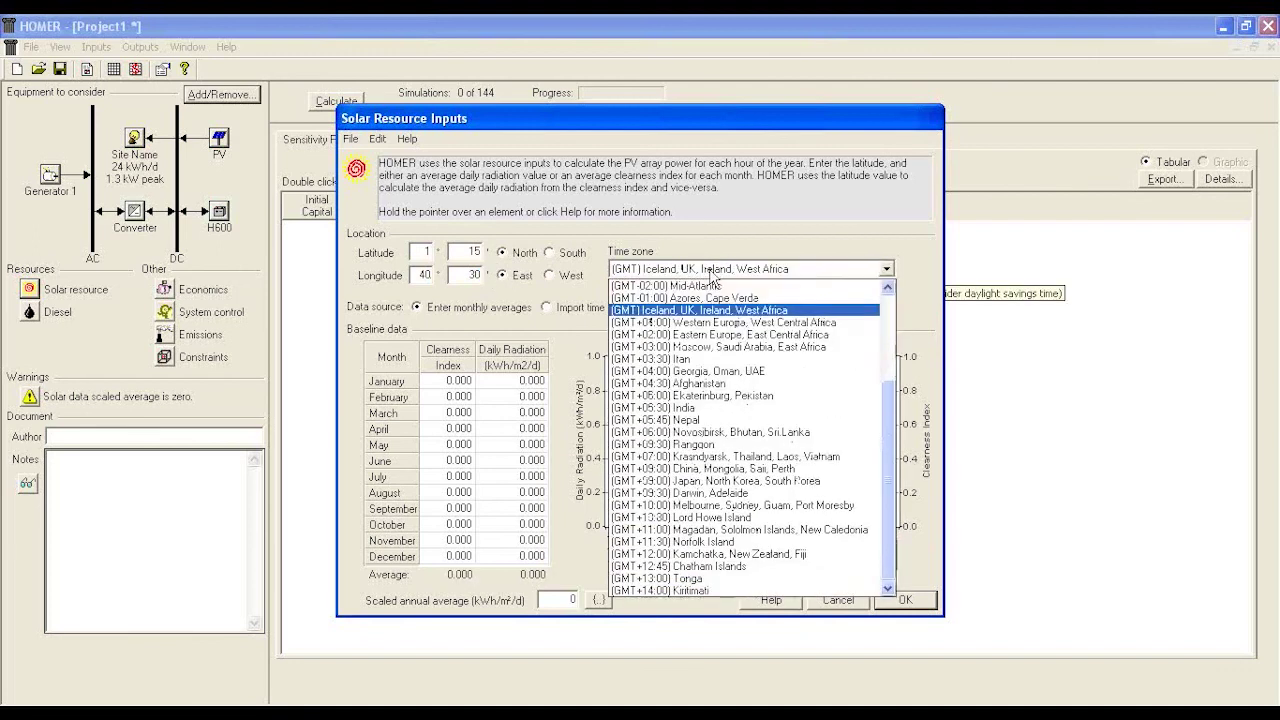
pyautogui.click(738, 348)
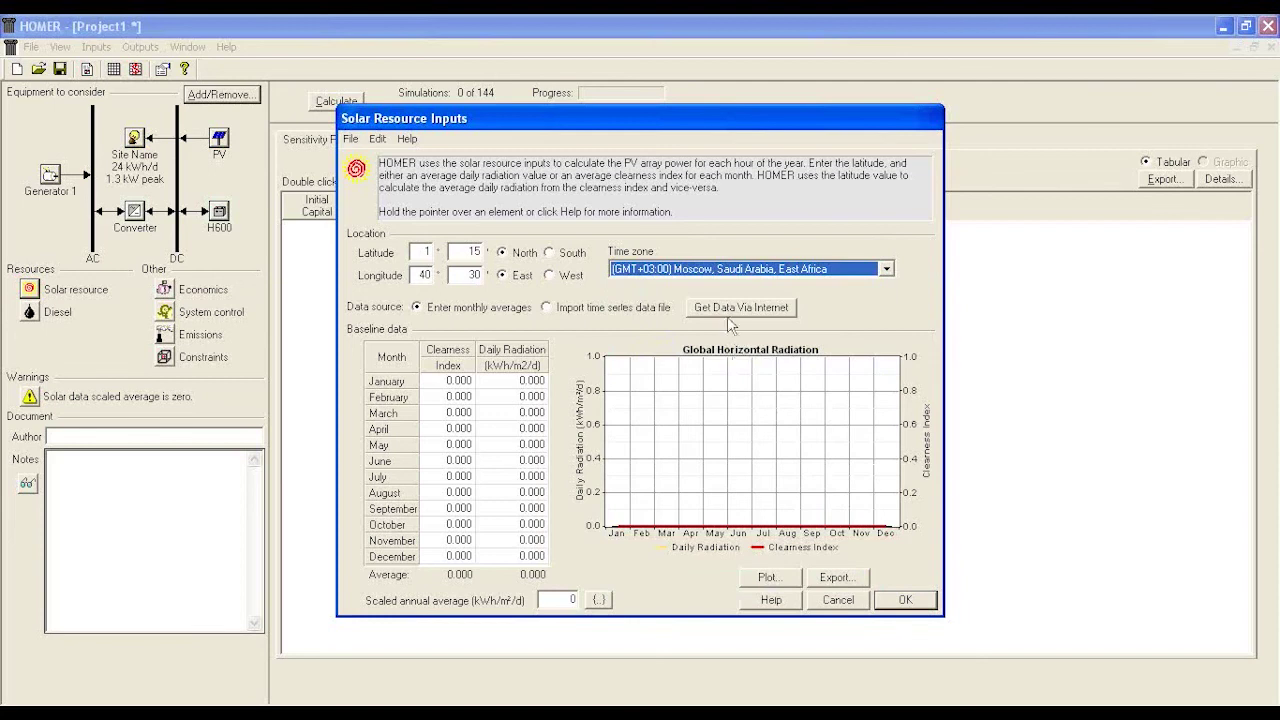
pyautogui.click(727, 314)
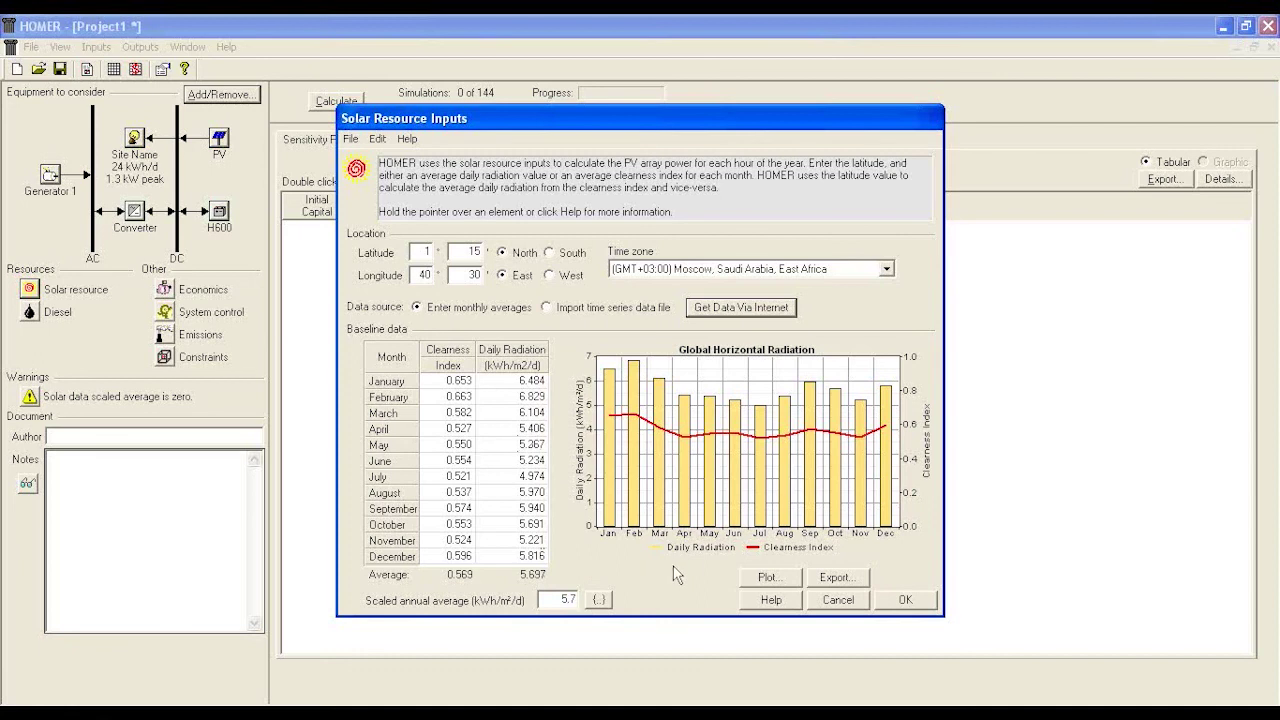
pyautogui.click(905, 603)
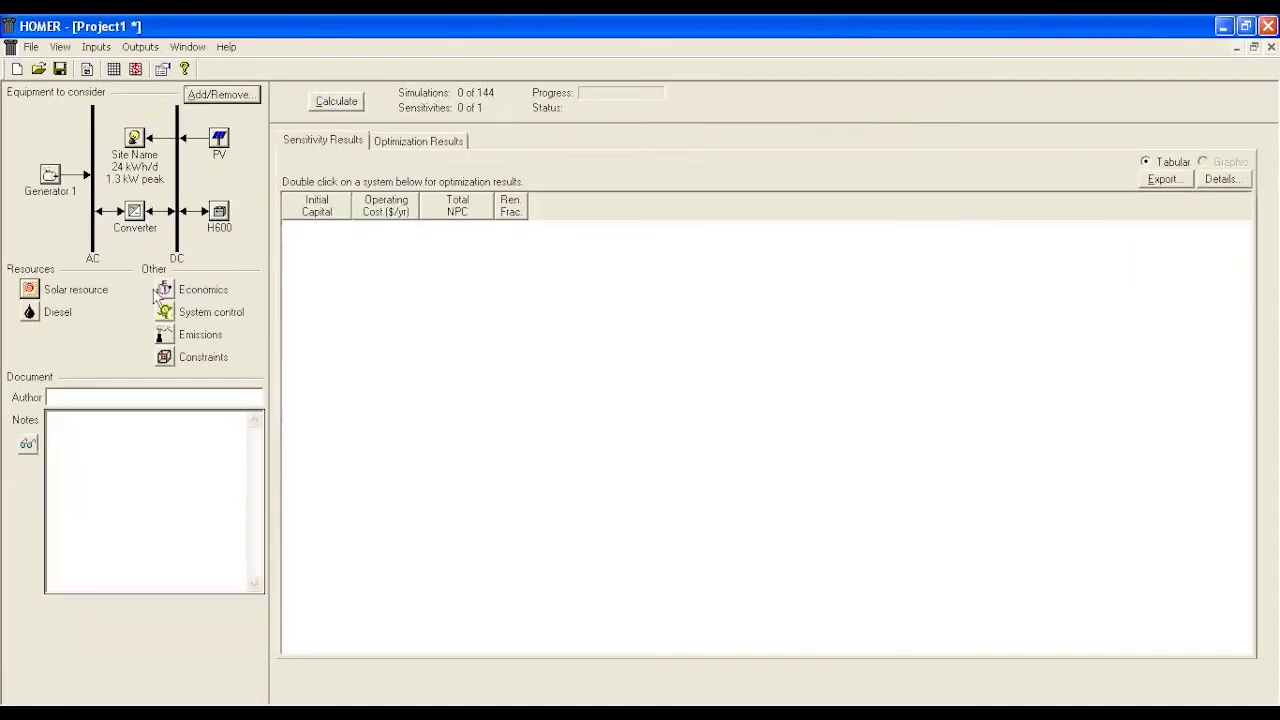
# Step: Change the diesel fuel price from 0.8 to 1 $/L
pyautogui.click(30, 313)
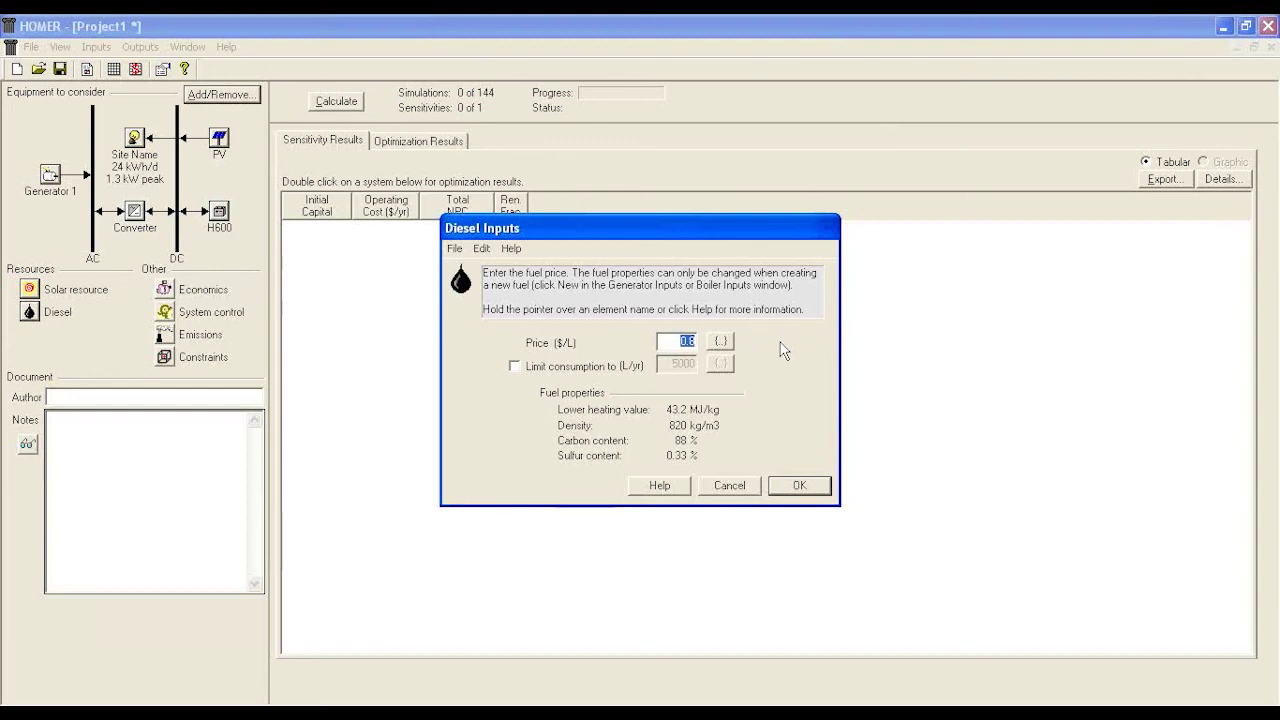
pyautogui.write('1')
pyautogui.click(790, 492)
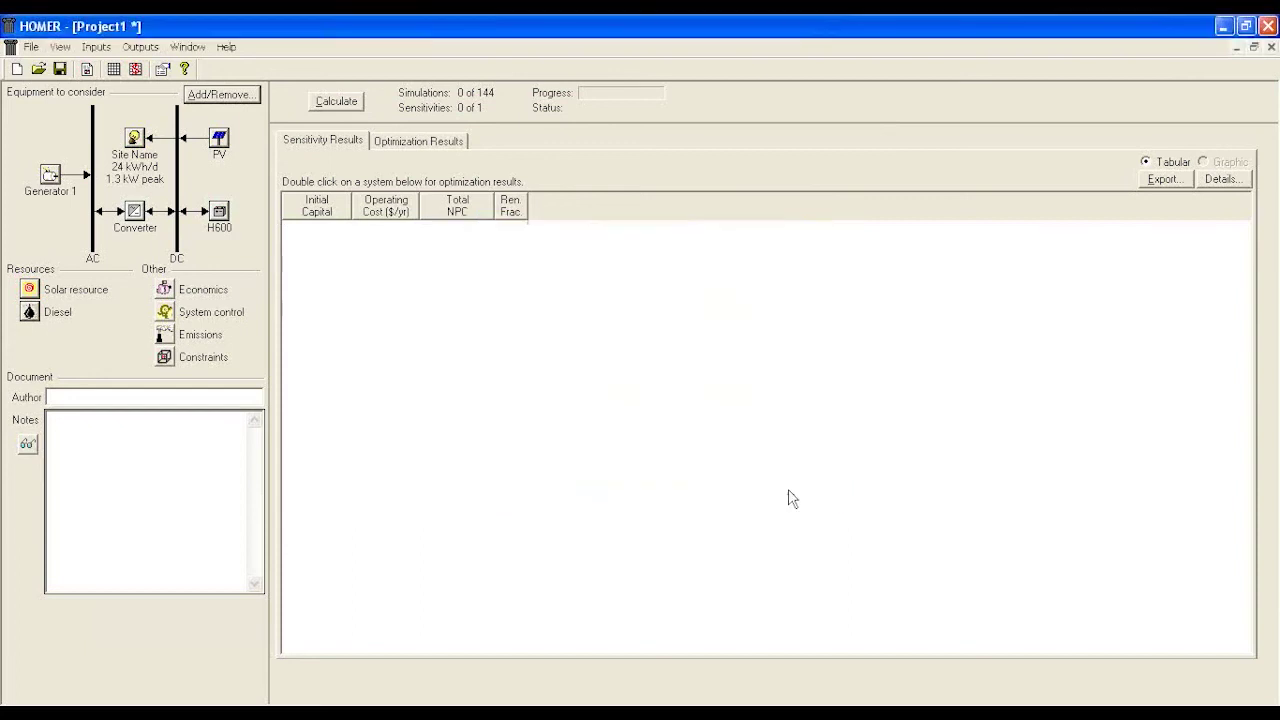
# Step: Enter 10% interest, 10-year project lifetime, $1000 fixed capital cost and fixed O&M 1
pyautogui.click(168, 292)
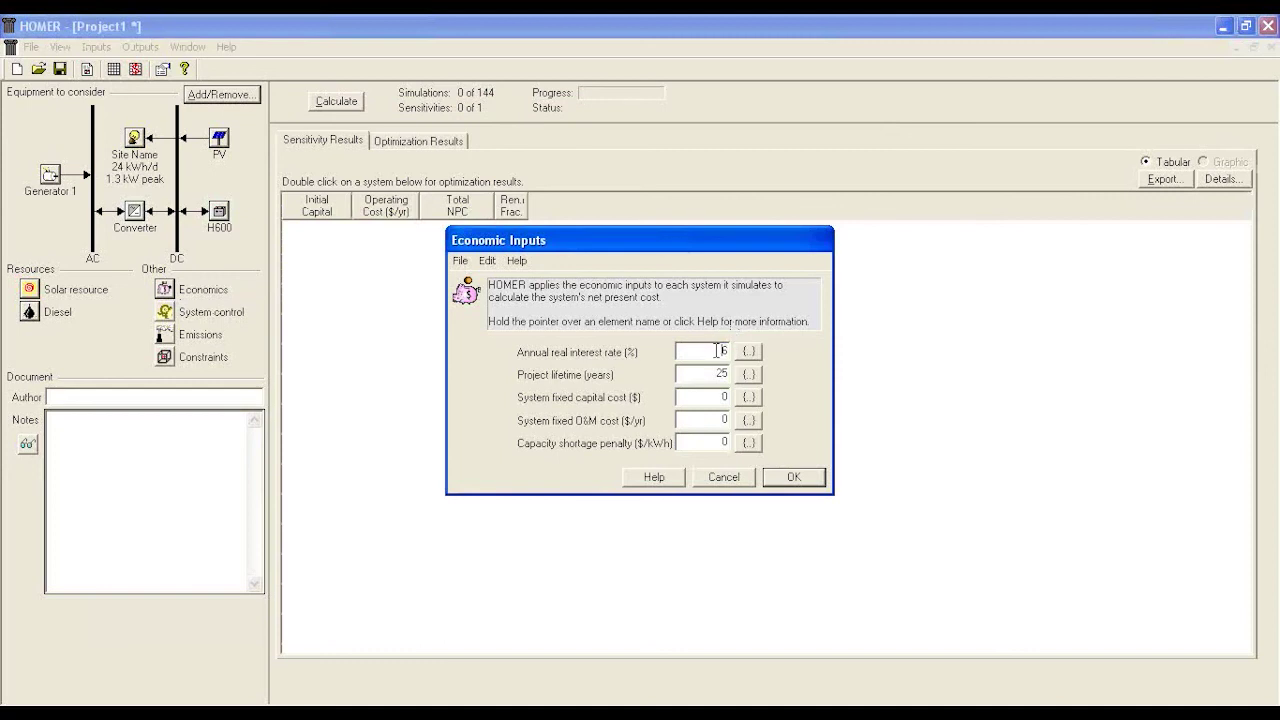
pyautogui.press('Tab')
pyautogui.press('Tab')
pyautogui.click(708, 350)
pyautogui.write('10')
pyautogui.press('Tab')
pyautogui.write('10')
pyautogui.press('Tab')
pyautogui.write('1000')
pyautogui.press('Tab')
pyautogui.write('1')
# Step: Confirm the economics settings and start calculating the 144 simulations
pyautogui.click(791, 476)
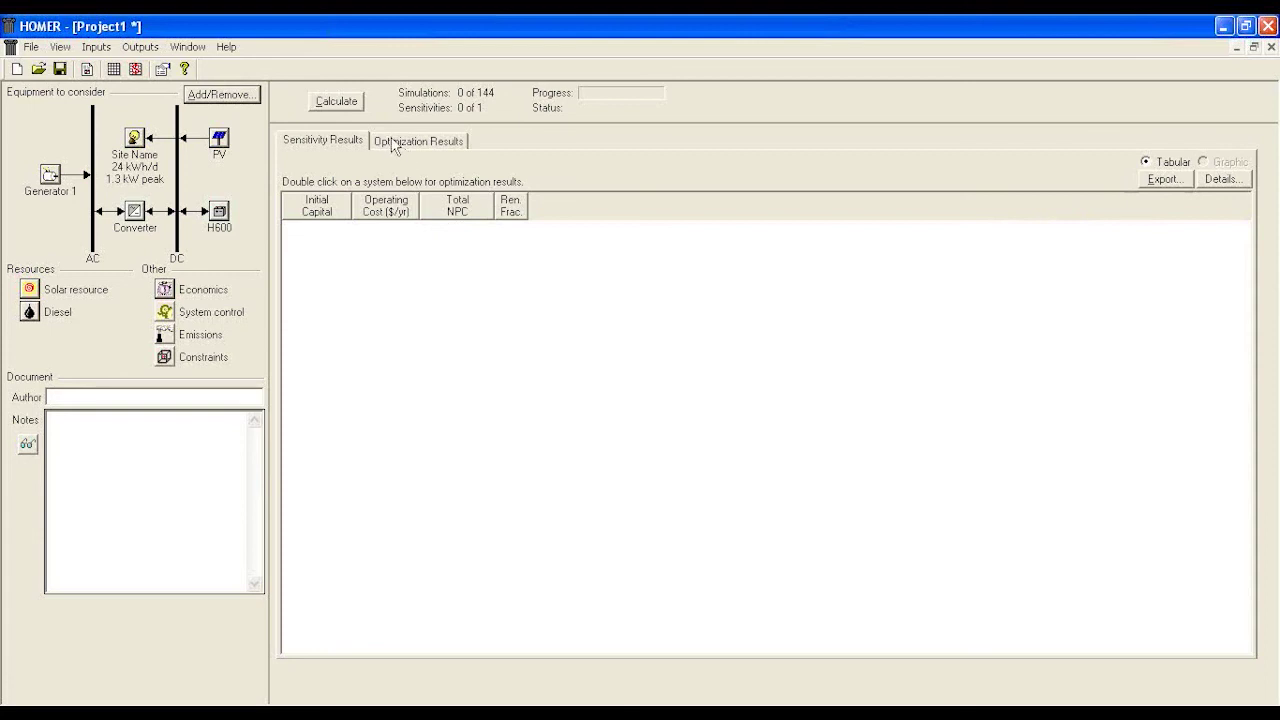
pyautogui.click(346, 104)
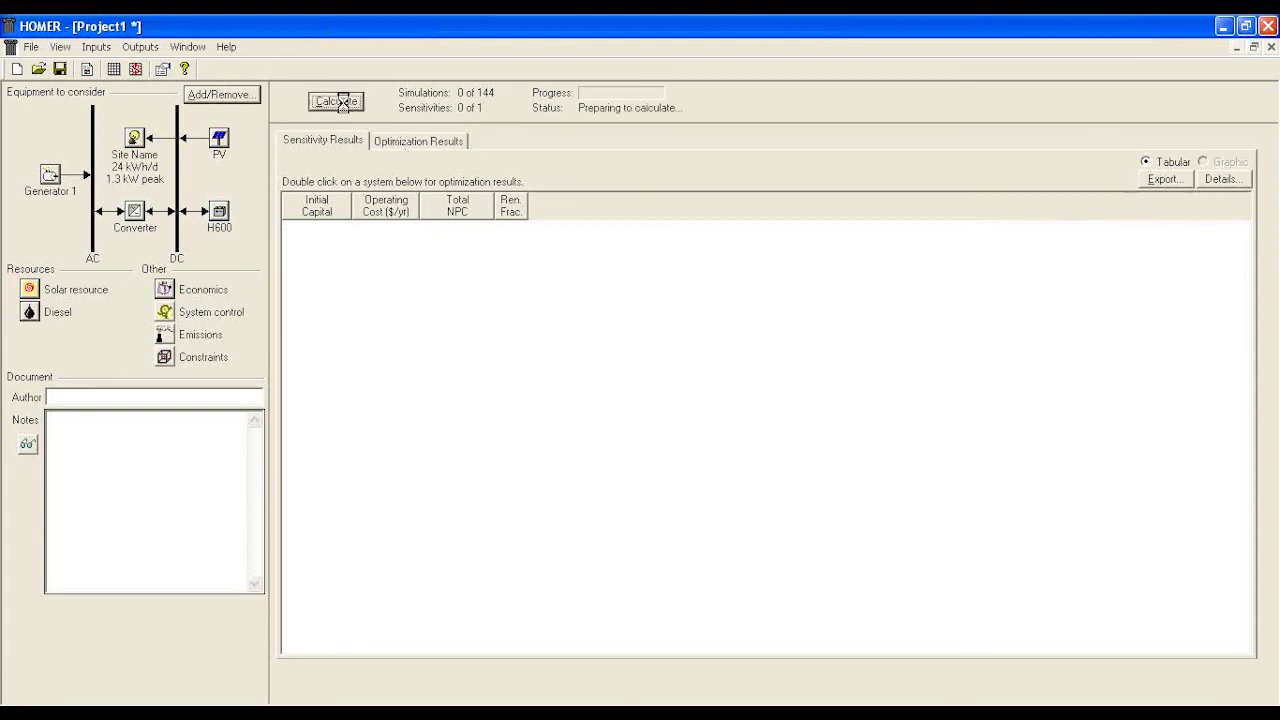